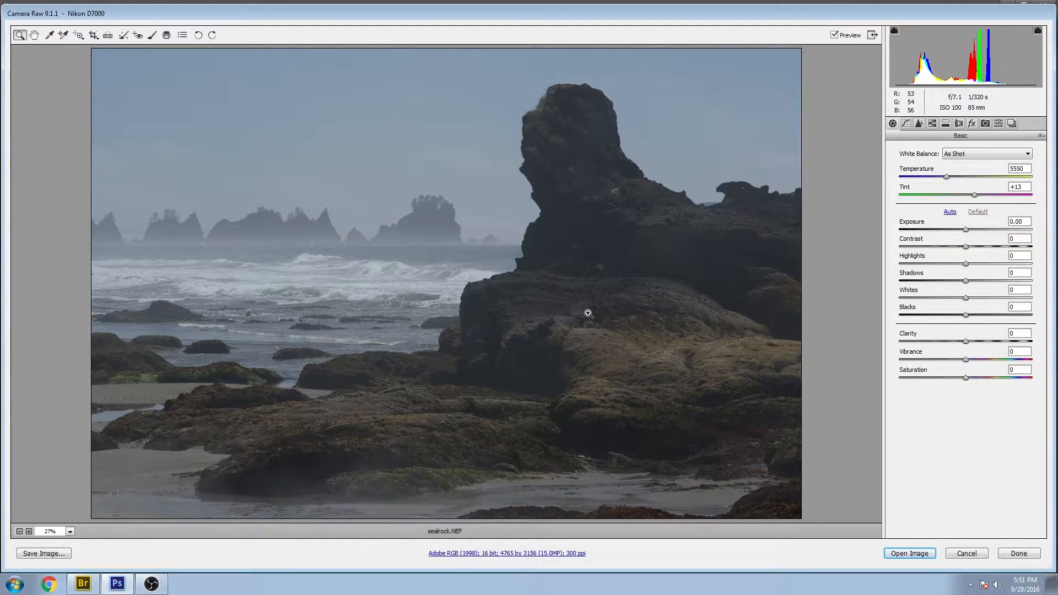
Compare the saved before and after snapshots of sealrock.NEF by switching between them repeatedly
{"action": "left_click", "coordinate": [1012, 123]}
{"action": "left_click", "coordinate": [902, 153]}
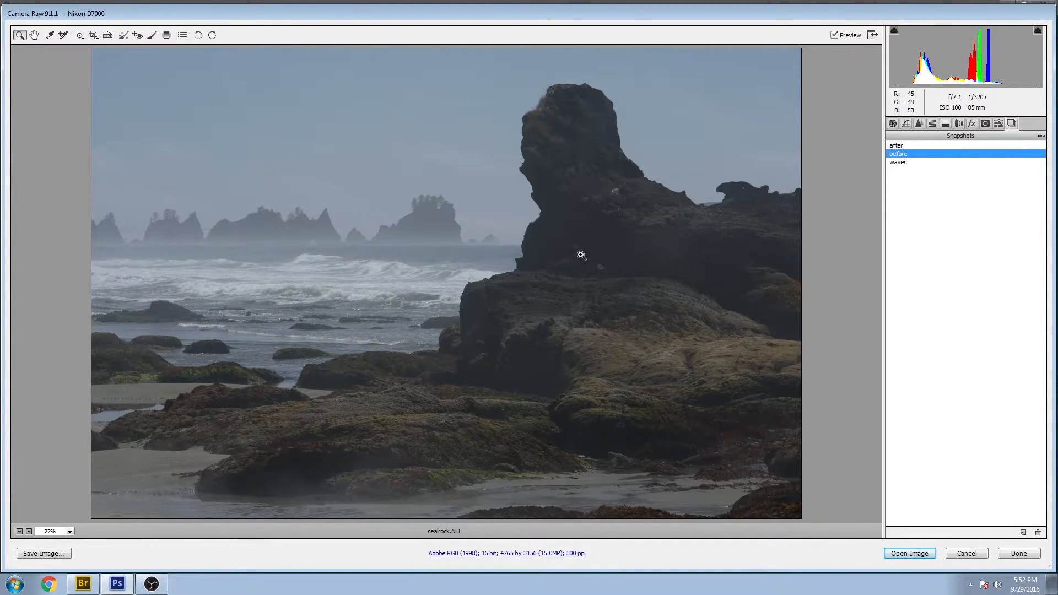
{"action": "left_click", "coordinate": [898, 145]}
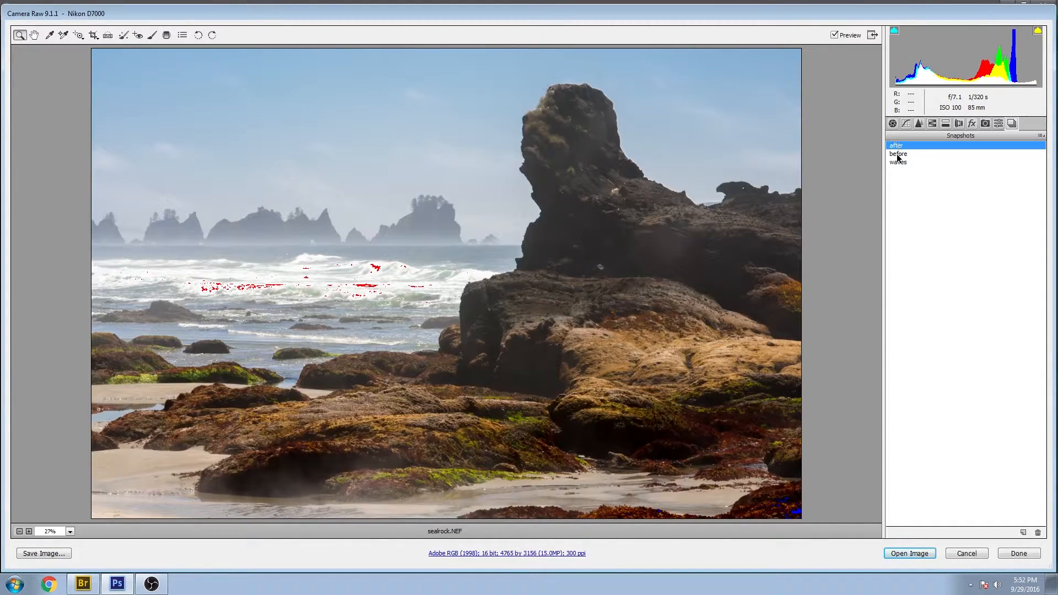
{"action": "left_click", "coordinate": [898, 154]}
{"action": "left_click", "coordinate": [897, 146]}
{"action": "left_click", "coordinate": [898, 154]}
{"action": "left_click", "coordinate": [895, 146]}
Review the Basic and HSL luminance adjustments behind the after snapshot
{"action": "left_click", "coordinate": [894, 124]}
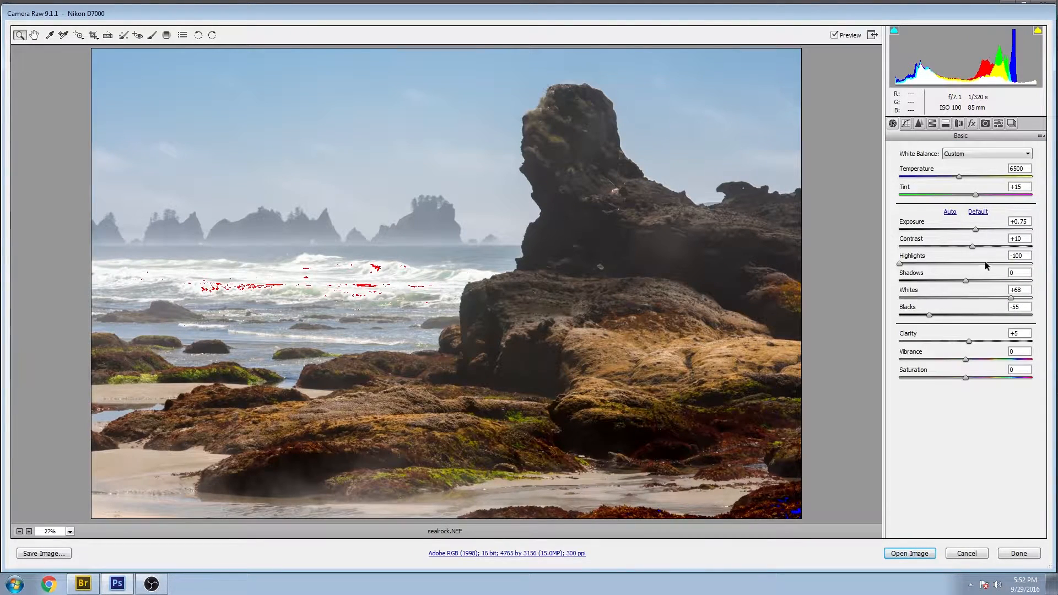
{"action": "left_click", "coordinate": [933, 123]}
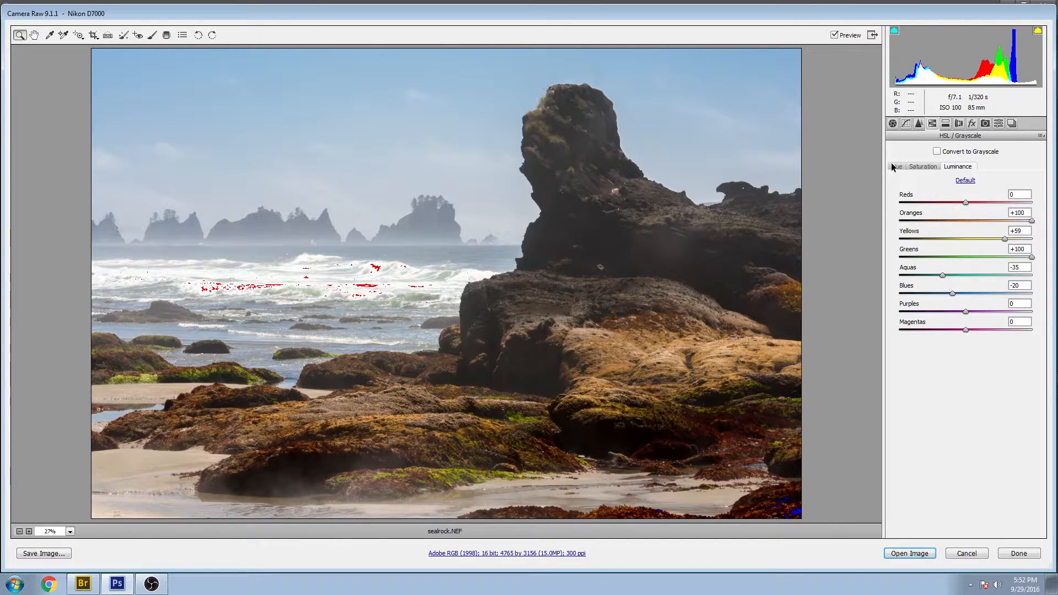
Compare the waves snapshot with the before and after snapshots, finishing on the after version
{"action": "left_click", "coordinate": [1010, 122]}
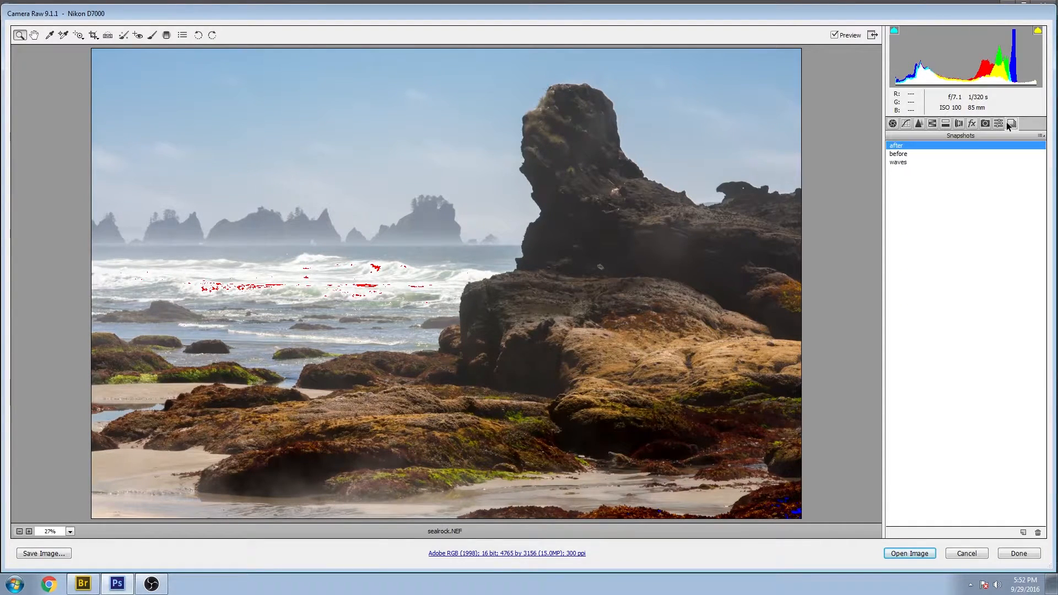
{"action": "left_click", "coordinate": [897, 163]}
{"action": "key", "text": "Up"}
{"action": "key", "text": "Down"}
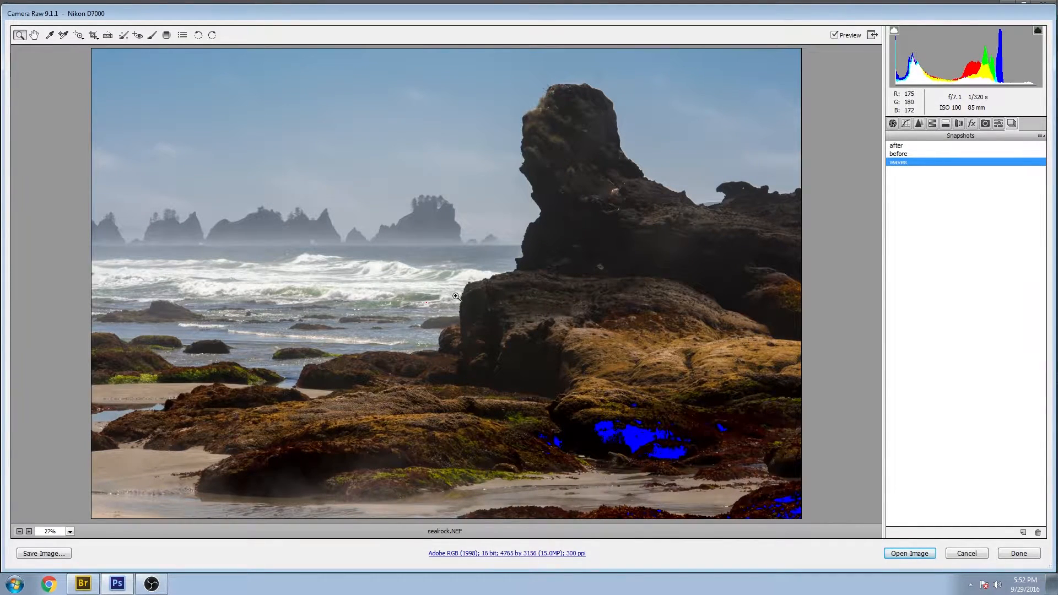
{"action": "left_click", "coordinate": [897, 156]}
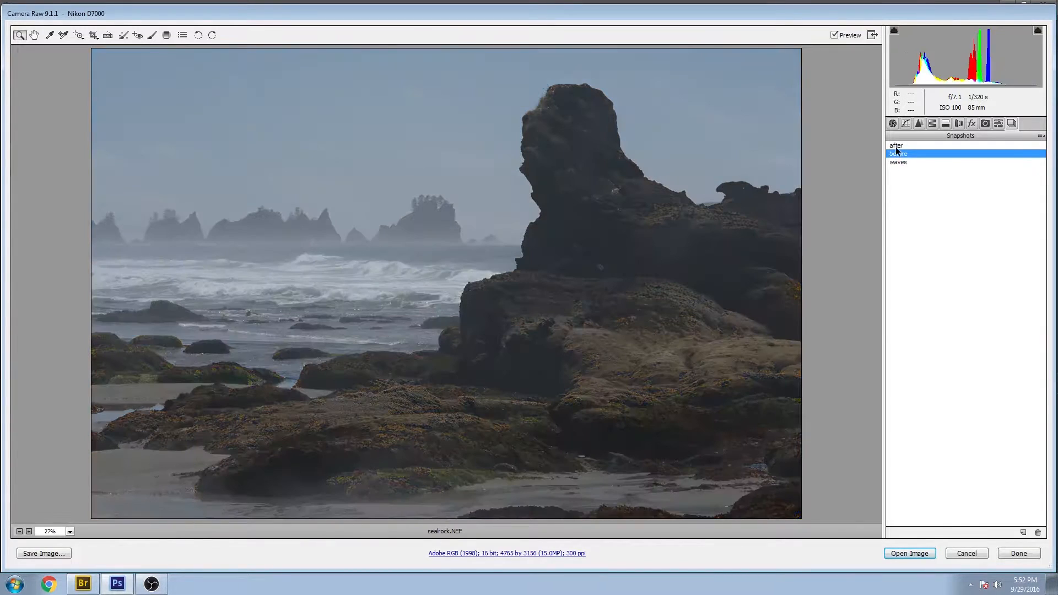
{"action": "left_click", "coordinate": [896, 146]}
Cancel out of Camera Raw, switch to Bridge and open sealrock.psd in Photoshop
{"action": "left_click", "coordinate": [964, 552]}
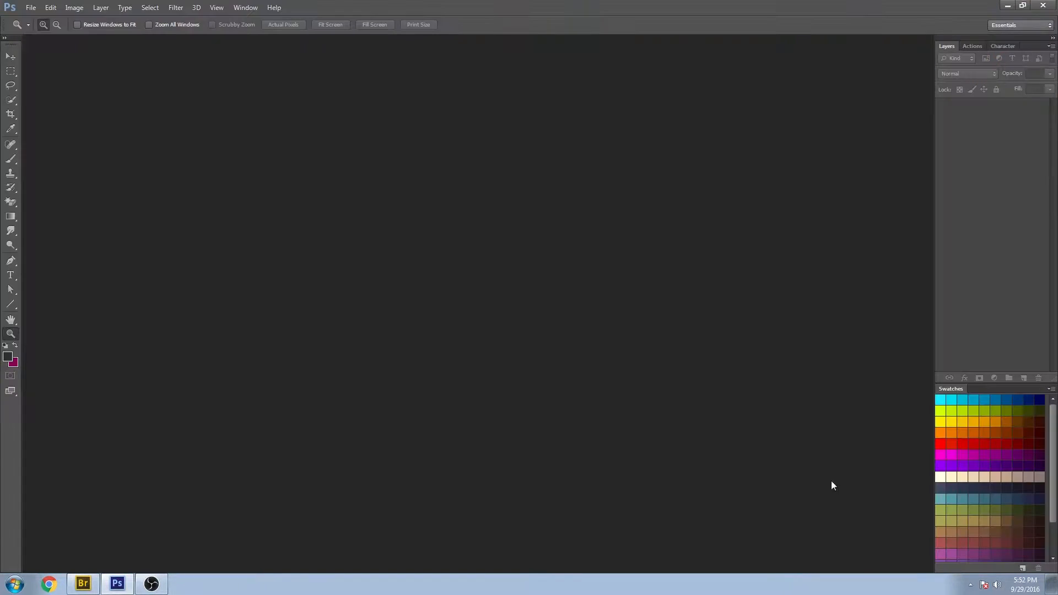
{"action": "left_click", "coordinate": [83, 584]}
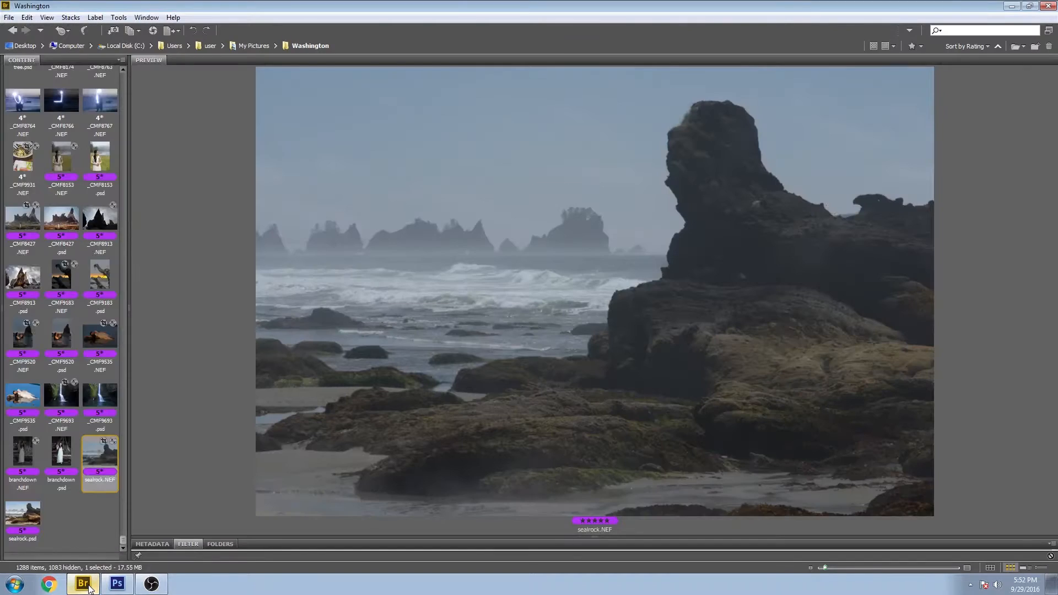
{"action": "left_click", "coordinate": [23, 515]}
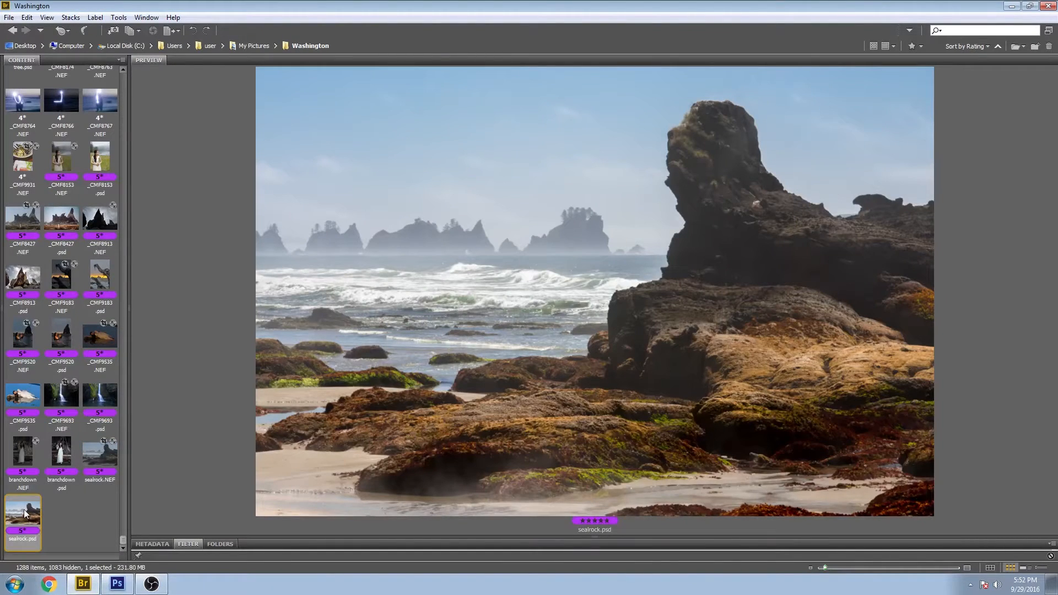
{"action": "double_click", "coordinate": [25, 509]}
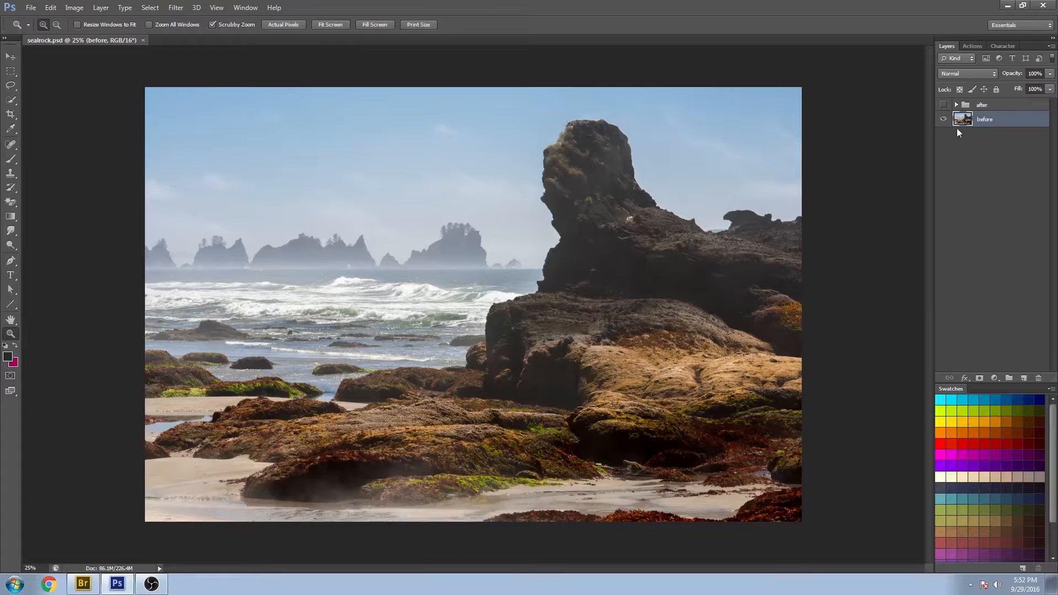
Toggle the visibility of the after group repeatedly to compare the edited photo with the before layer
{"action": "left_click", "coordinate": [944, 105]}
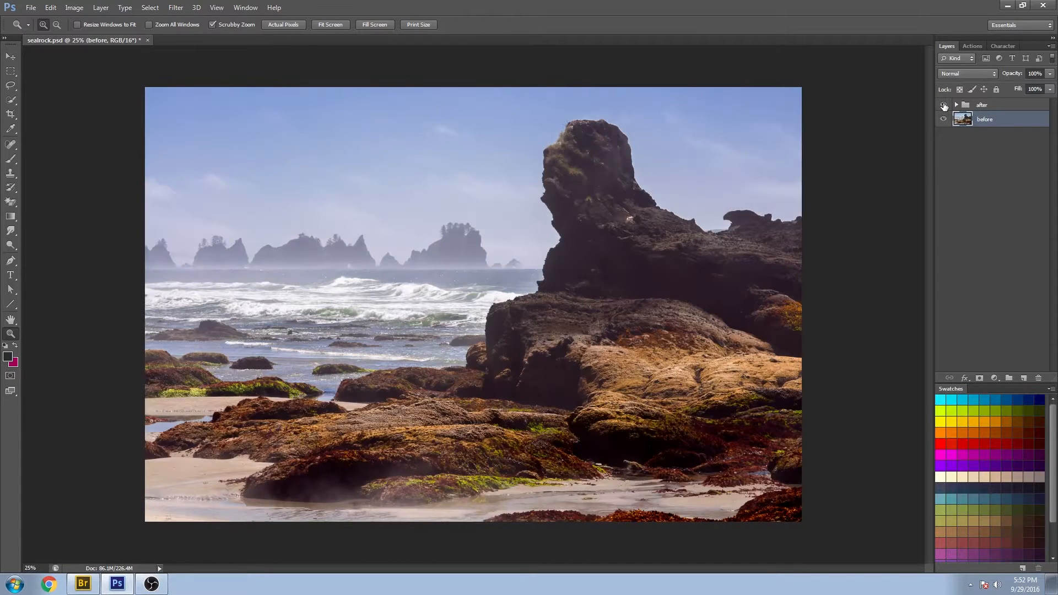
{"action": "left_click", "coordinate": [944, 104]}
{"action": "left_click", "coordinate": [944, 105]}
{"action": "left_click", "coordinate": [944, 105]}
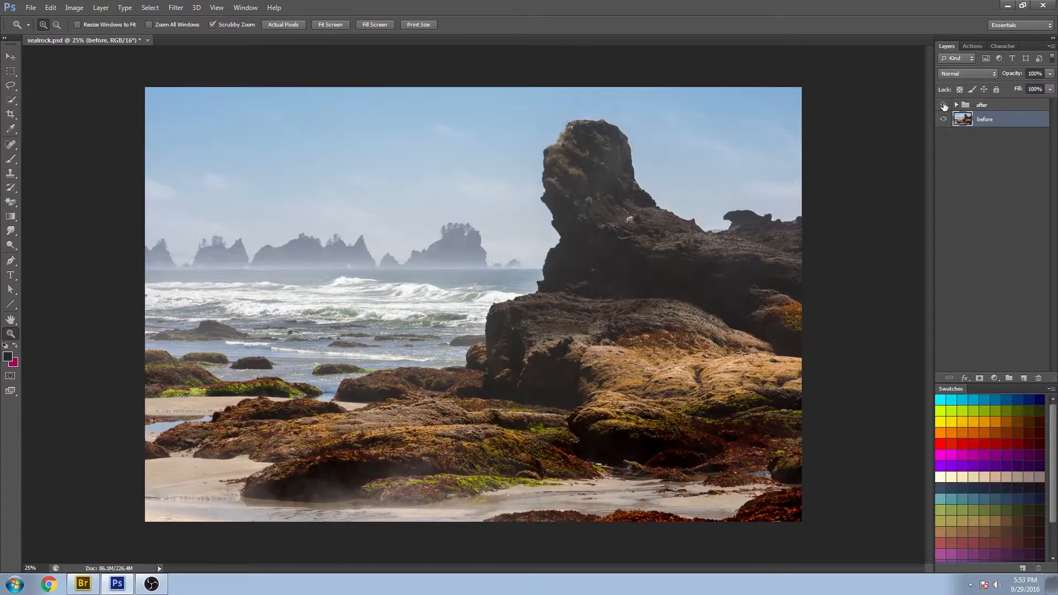
{"action": "left_click", "coordinate": [943, 105]}
{"action": "left_click", "coordinate": [944, 105]}
{"action": "left_click", "coordinate": [943, 105]}
{"action": "left_click", "coordinate": [944, 105]}
{"action": "left_click", "coordinate": [943, 104]}
{"action": "left_click", "coordinate": [944, 105]}
{"action": "left_click", "coordinate": [943, 104]}
{"action": "left_click", "coordinate": [944, 105]}
{"action": "left_click", "coordinate": [944, 105]}
{"action": "left_click", "coordinate": [944, 105]}
{"action": "left_click", "coordinate": [944, 105]}
Expand the after group and leave only its Color Balance layer visible above the before layer, toggling it to compare
{"action": "left_click", "coordinate": [956, 104]}
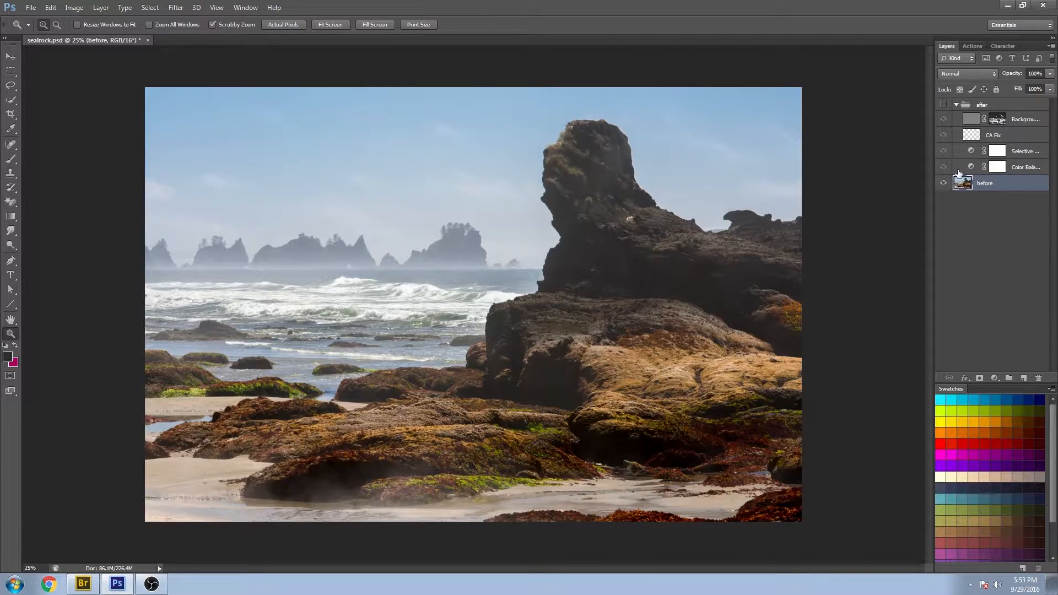
{"action": "left_click", "coordinate": [945, 167]}
{"action": "left_click_drag", "start_coordinate": [944, 105], "coordinate": [946, 161]}
{"action": "left_click", "coordinate": [945, 167]}
{"action": "left_click", "coordinate": [944, 167]}
Open the Color Balance adjustment's settings and review its values for the midtones, shadows and highlights
{"action": "double_click", "coordinate": [971, 167]}
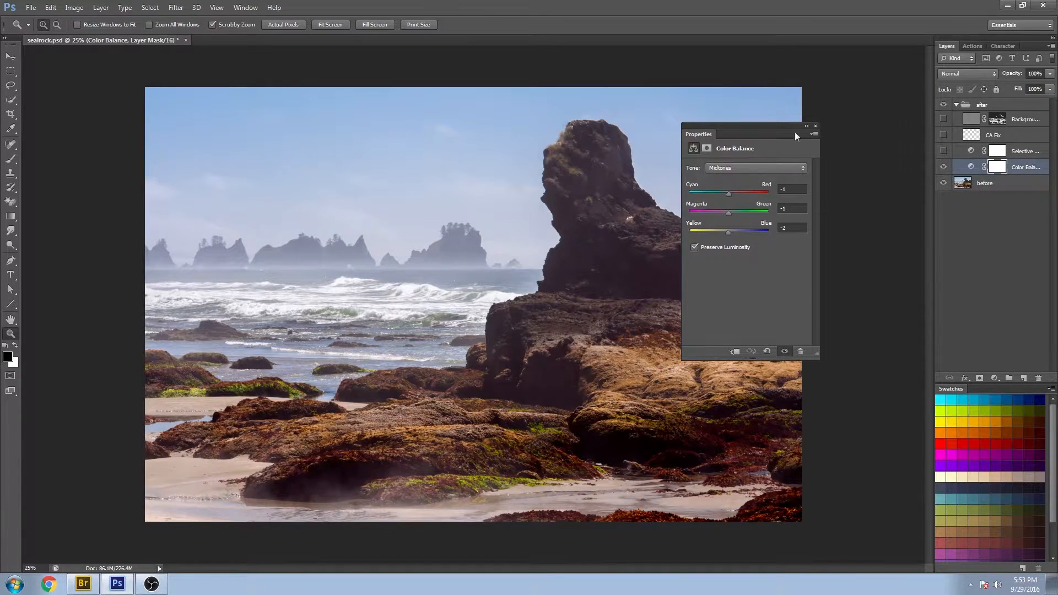
{"action": "left_click", "coordinate": [815, 127]}
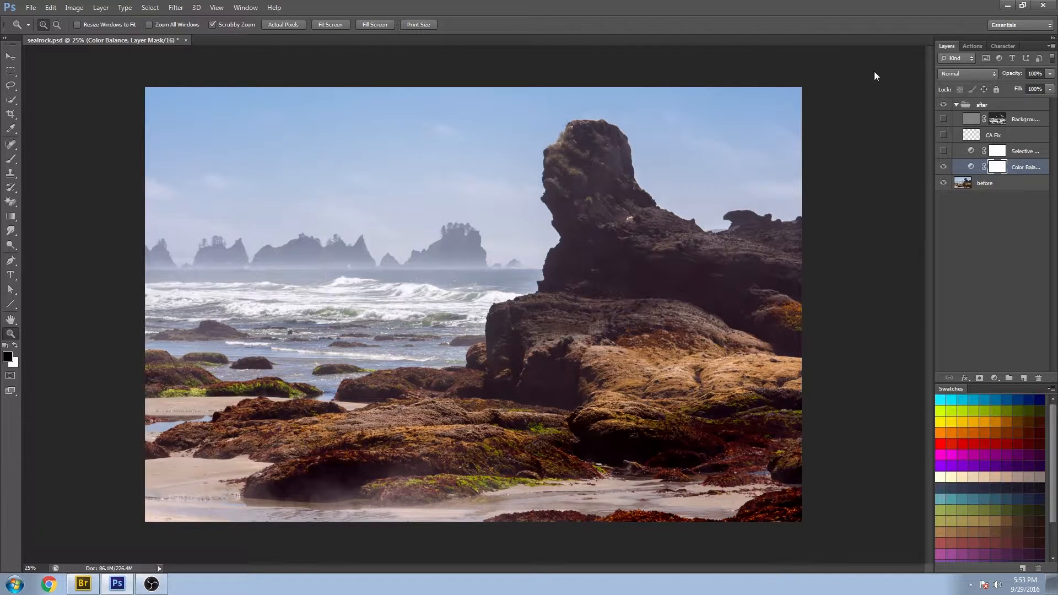
{"action": "left_click_drag", "start_coordinate": [876, 71], "coordinate": [874, 70]}
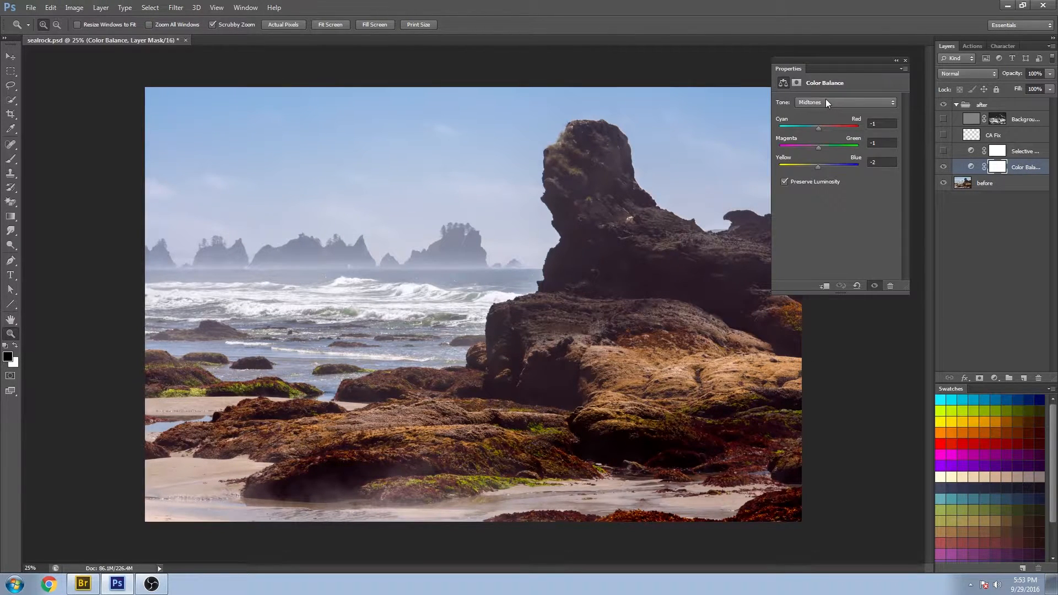
{"action": "left_click", "coordinate": [826, 101]}
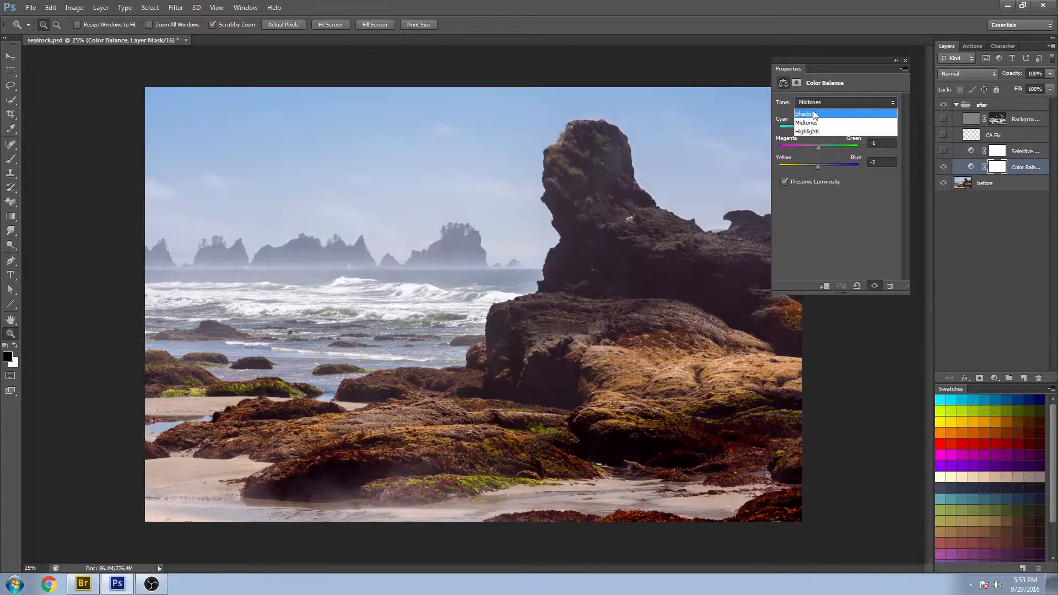
{"action": "left_click", "coordinate": [836, 213]}
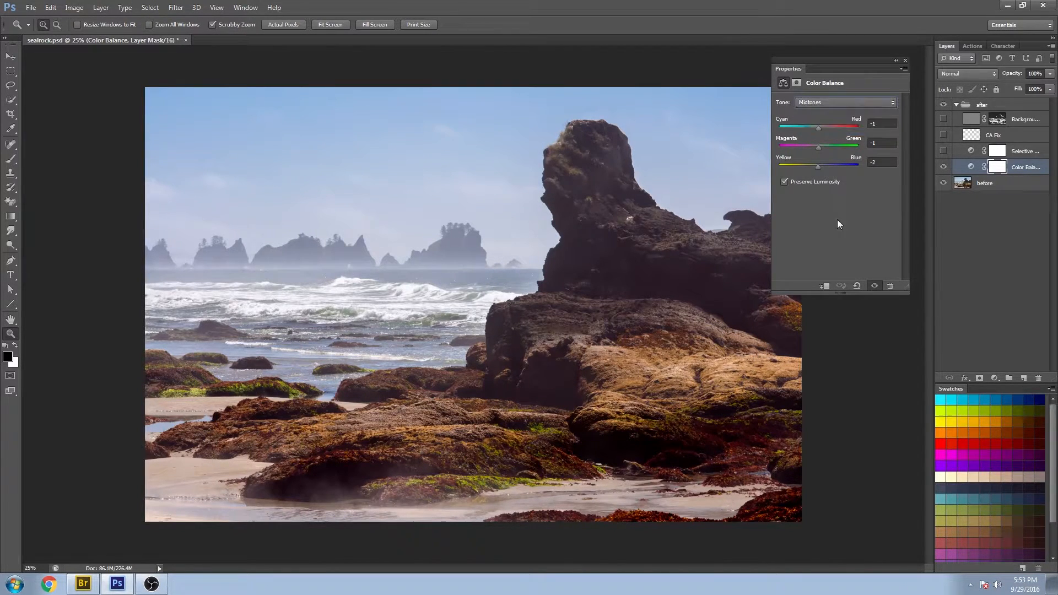
{"action": "left_click", "coordinate": [840, 105]}
{"action": "left_click", "coordinate": [857, 214]}
{"action": "left_click", "coordinate": [858, 99]}
{"action": "left_click", "coordinate": [862, 115]}
{"action": "left_click", "coordinate": [832, 102]}
{"action": "left_click", "coordinate": [828, 130]}
{"action": "left_click", "coordinate": [905, 60]}
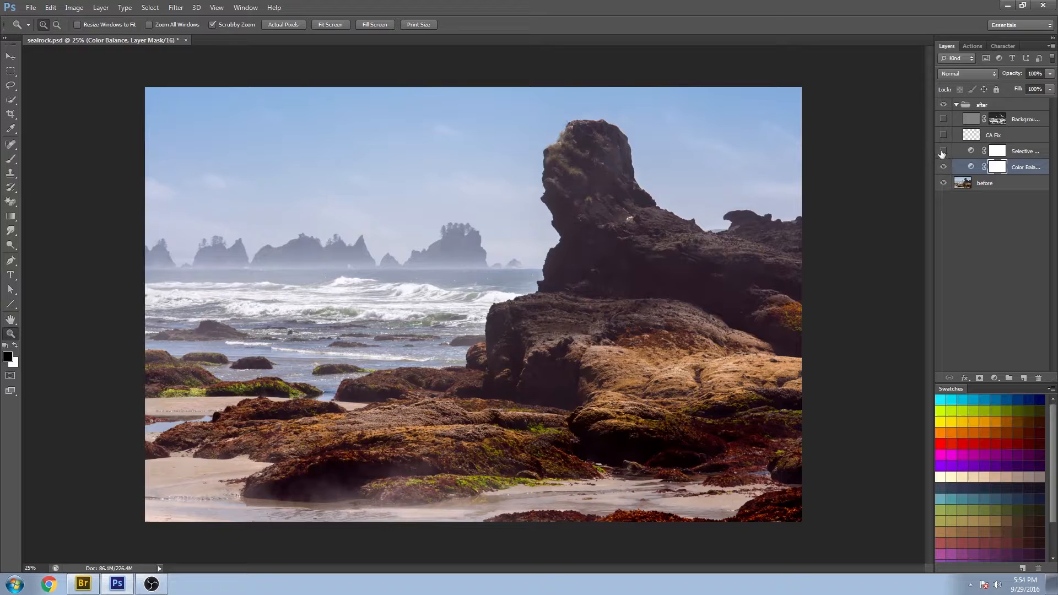
Show the Selective Color layer, switching it off and on to compare its effect on the photo
{"action": "left_click", "coordinate": [944, 153]}
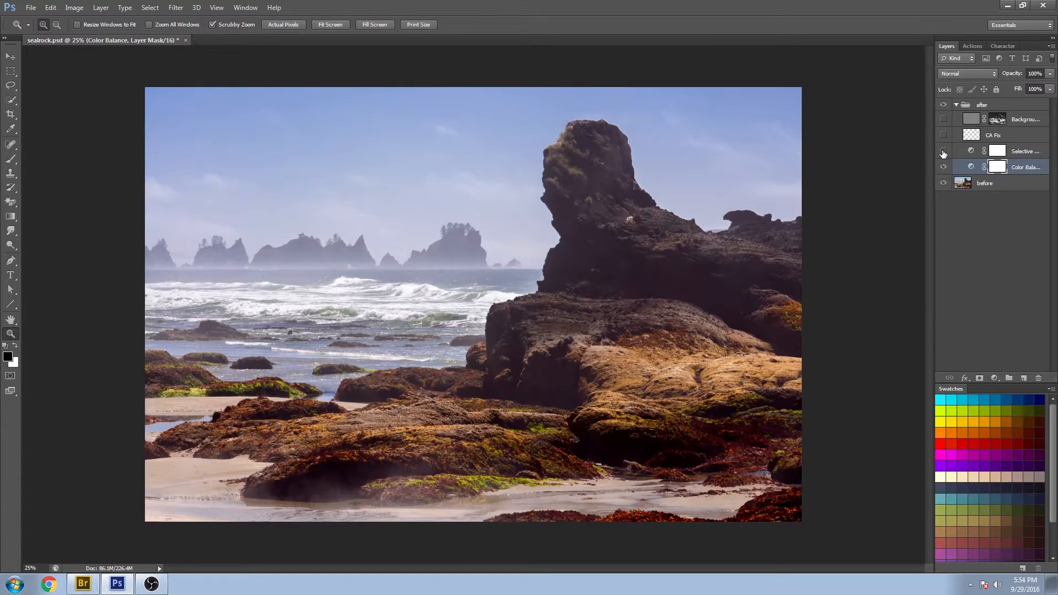
{"action": "left_click", "coordinate": [943, 152]}
{"action": "left_click", "coordinate": [944, 153]}
{"action": "left_click", "coordinate": [943, 152]}
{"action": "left_click", "coordinate": [944, 152]}
{"action": "left_click", "coordinate": [943, 153]}
{"action": "left_click", "coordinate": [944, 153]}
{"action": "left_click", "coordinate": [944, 153]}
{"action": "left_click", "coordinate": [944, 152]}
Open the Selective Color adjustment's settings and review the values for the reds and yellows
{"action": "double_click", "coordinate": [972, 152]}
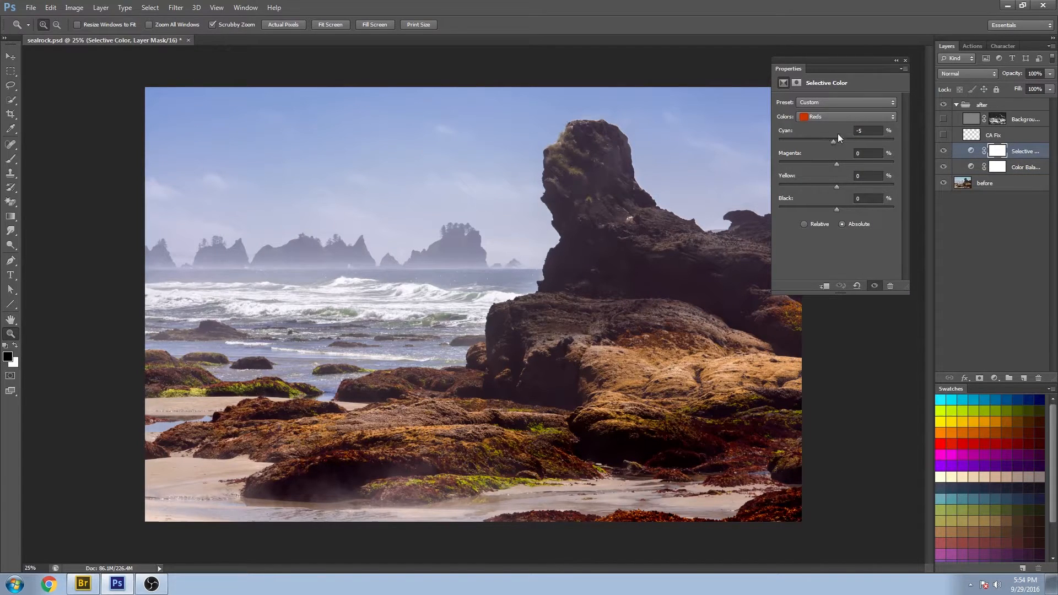
{"action": "left_click", "coordinate": [838, 116]}
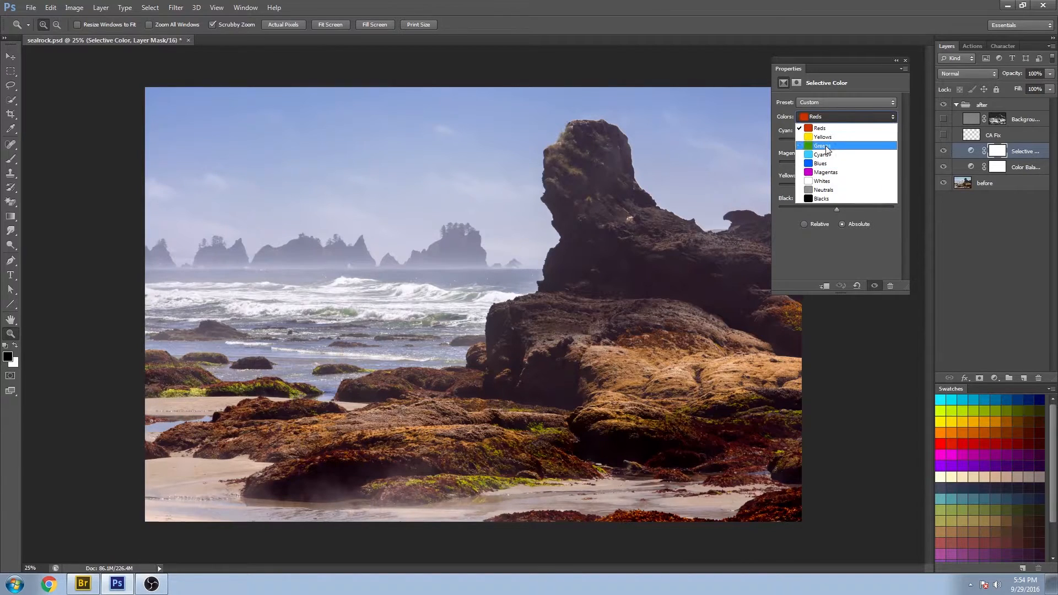
{"action": "left_click", "coordinate": [827, 136]}
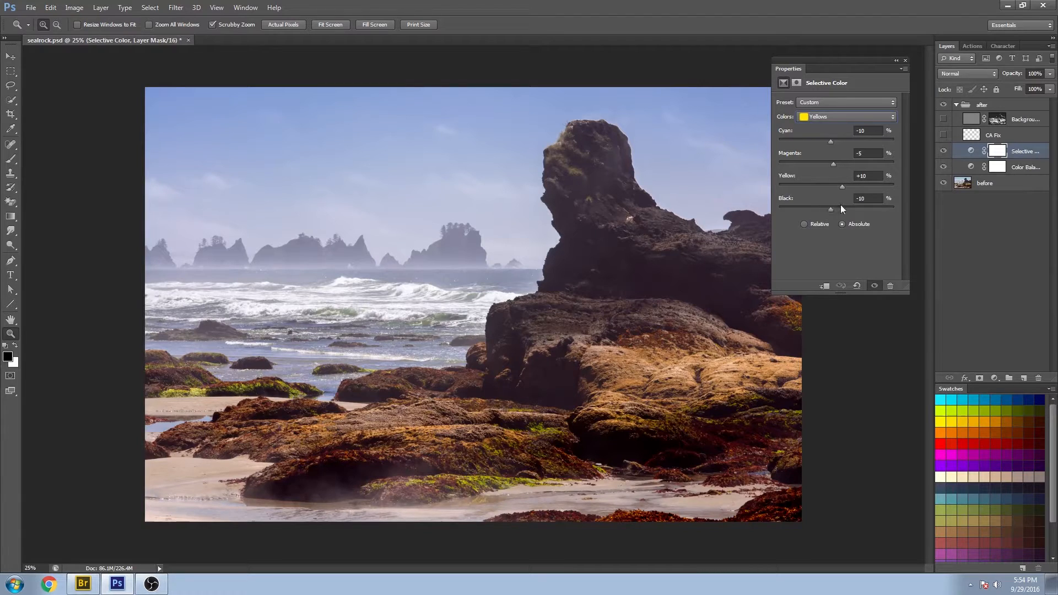
{"action": "mouse_move", "coordinate": [832, 210]}
{"action": "left_mouse_down"}
{"action": "mouse_move", "coordinate": [802, 207]}
{"action": "mouse_move", "coordinate": [903, 215]}
{"action": "mouse_move", "coordinate": [810, 212]}
{"action": "mouse_move", "coordinate": [831, 209]}
{"action": "left_mouse_up"}
{"action": "left_click", "coordinate": [780, 204]}
{"action": "type", "text": "0"}
{"action": "left_click", "coordinate": [905, 61]}
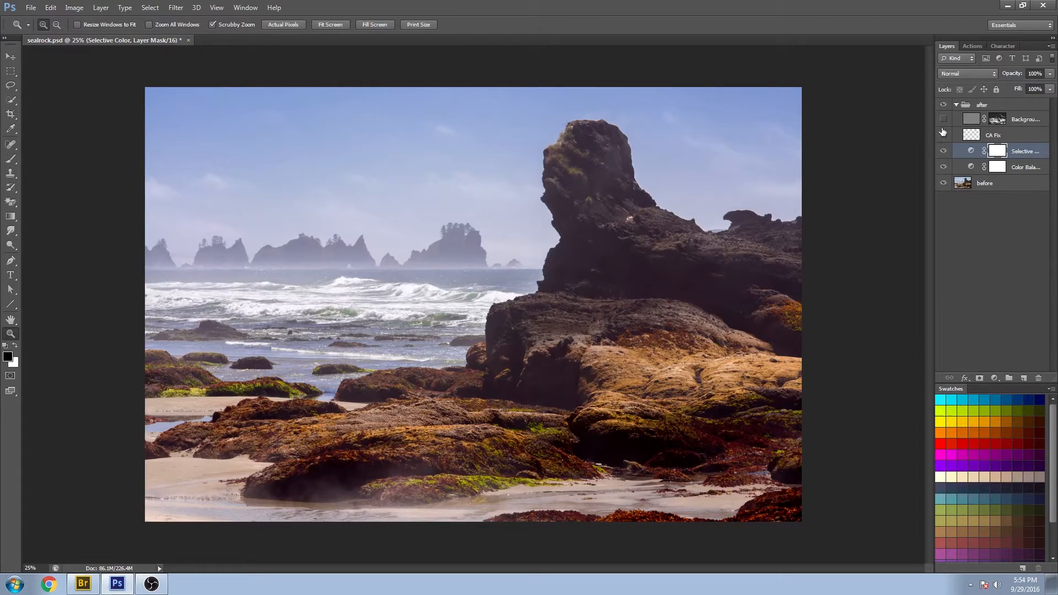
Show the CA Fix layer and zoom in on the tall rock's edge against the sky
{"action": "left_click", "coordinate": [946, 136]}
{"action": "left_click", "coordinate": [946, 137]}
{"action": "left_click", "coordinate": [946, 137]}
{"action": "left_click_drag", "start_coordinate": [559, 213], "coordinate": [650, 279]}
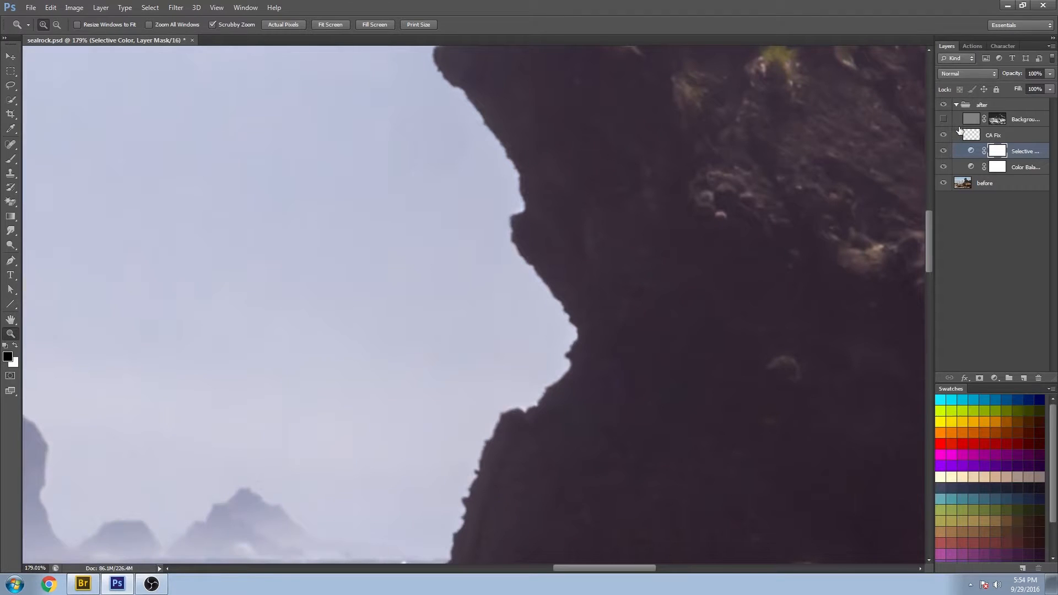
Hide the CA Fix layer, examine the rock edges along the skyline for colour fringing, and show the layer again
{"action": "left_click", "coordinate": [945, 136]}
{"action": "scroll", "coordinate": [562, 499], "scroll_direction": "down", "scroll_amount": 5}
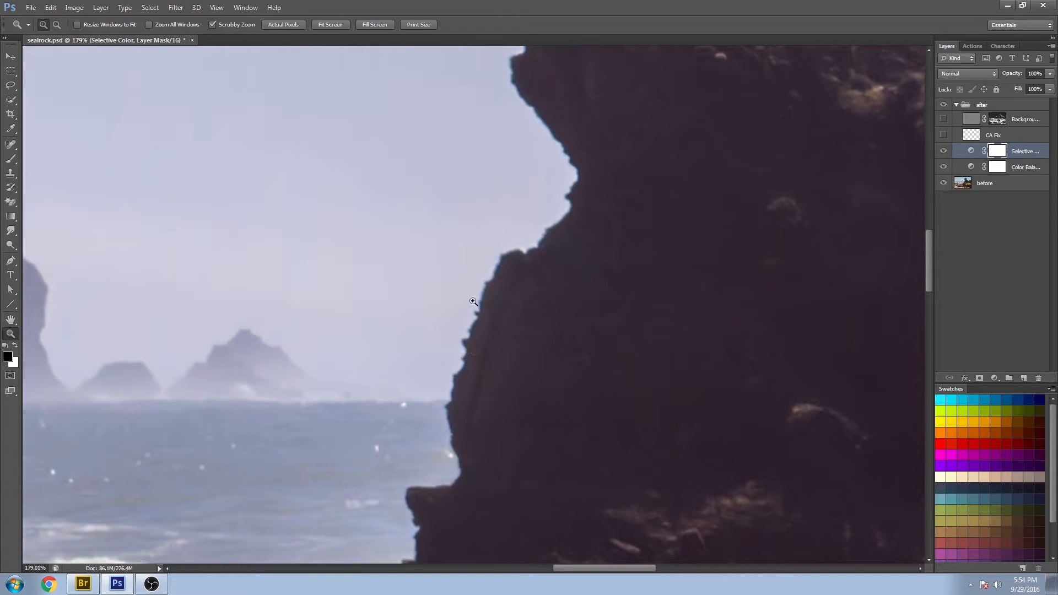
{"action": "scroll", "coordinate": [551, 215], "scroll_direction": "up", "scroll_amount": 4}
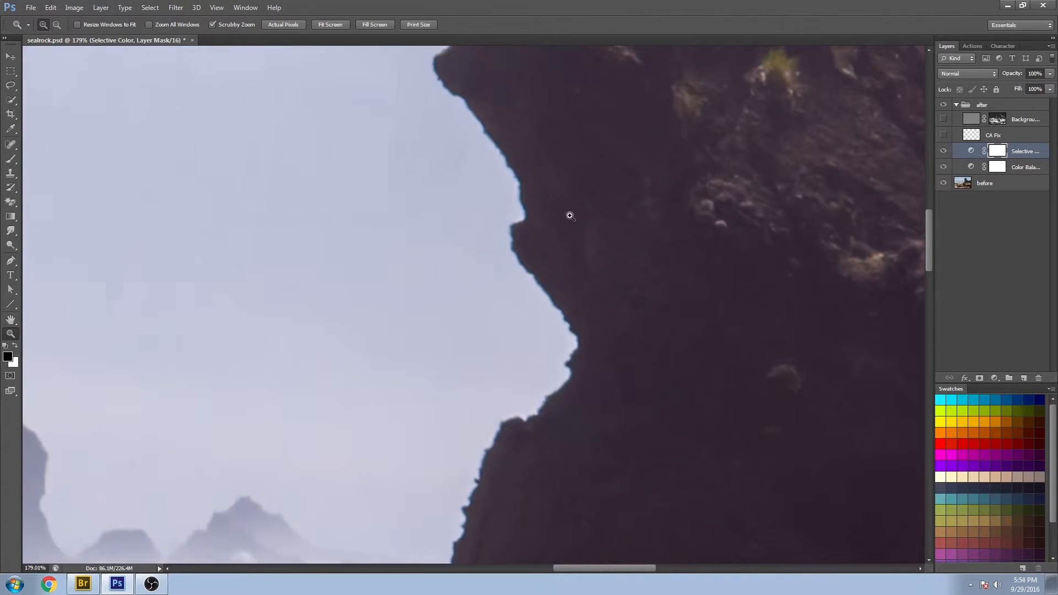
{"action": "left_click_drag", "start_coordinate": [589, 97], "coordinate": [527, 427]}
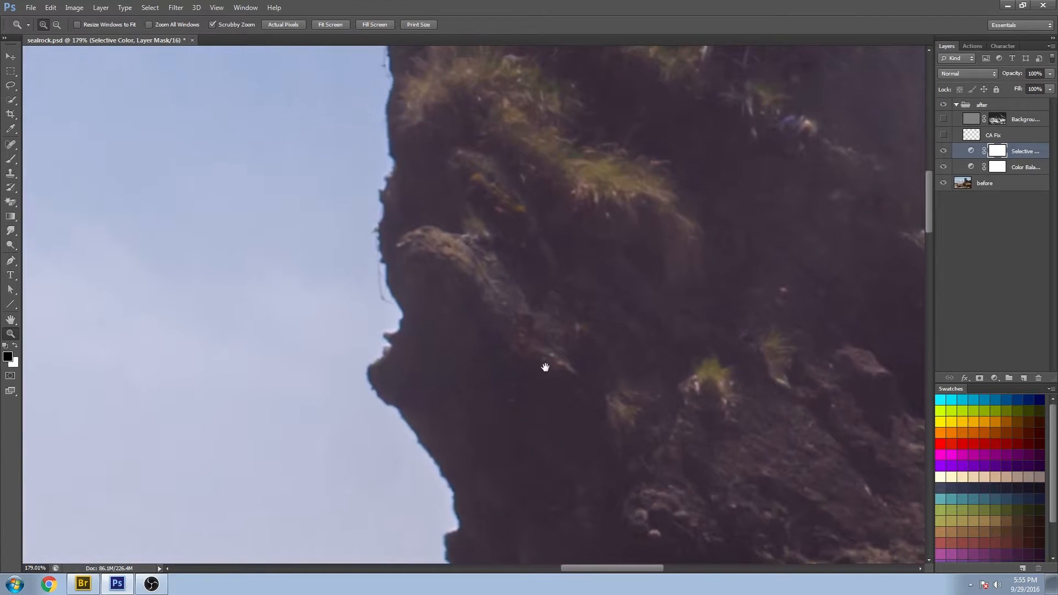
{"action": "left_click_drag", "start_coordinate": [753, 146], "coordinate": [653, 572]}
{"action": "left_click_drag", "start_coordinate": [813, 447], "coordinate": [367, 226]}
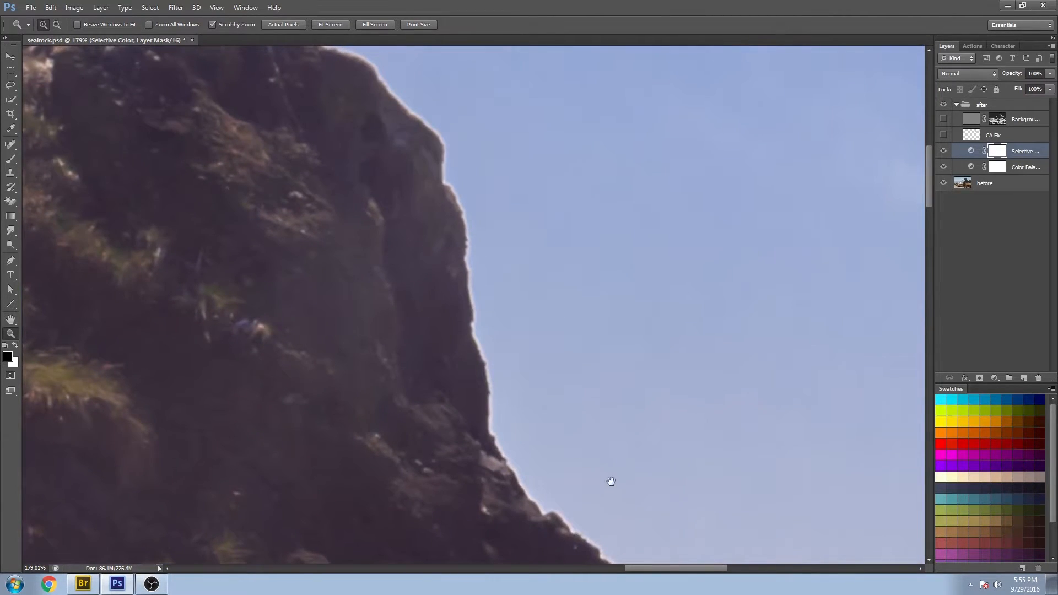
{"action": "left_click_drag", "start_coordinate": [610, 482], "coordinate": [581, 206]}
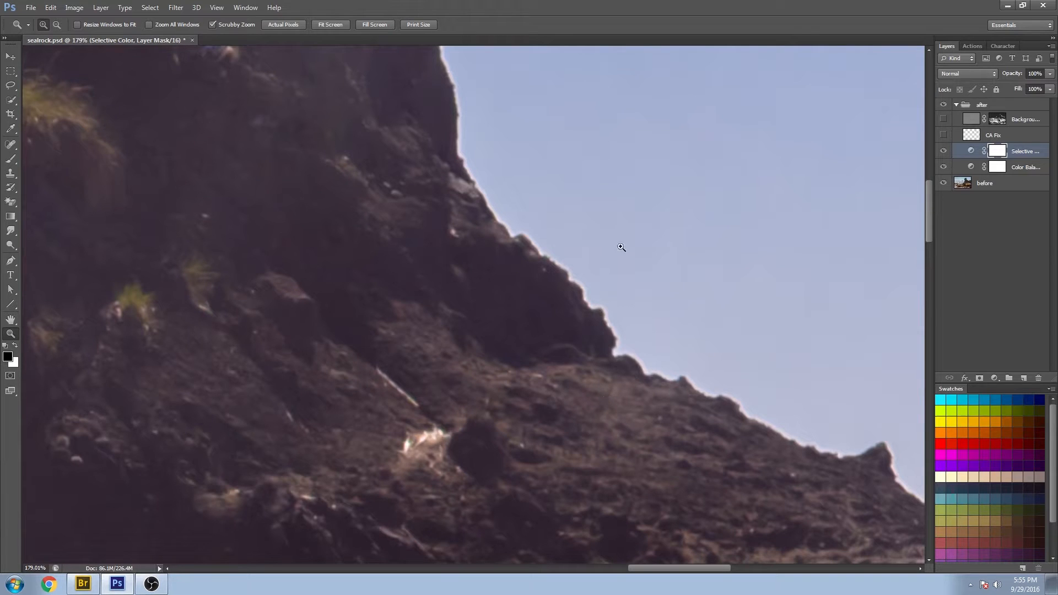
{"action": "left_click_drag", "start_coordinate": [868, 451], "coordinate": [251, 191]}
{"action": "left_click_drag", "start_coordinate": [407, 201], "coordinate": [544, 360]}
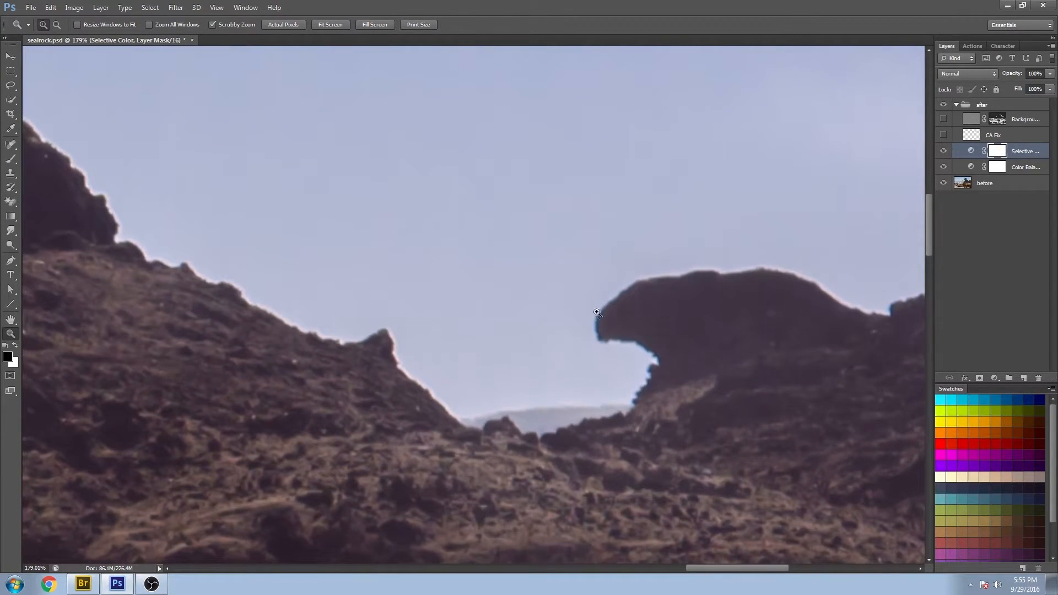
{"action": "left_click", "coordinate": [943, 136]}
{"action": "left_click", "coordinate": [180, 9]}
{"action": "left_click", "coordinate": [188, 9]}
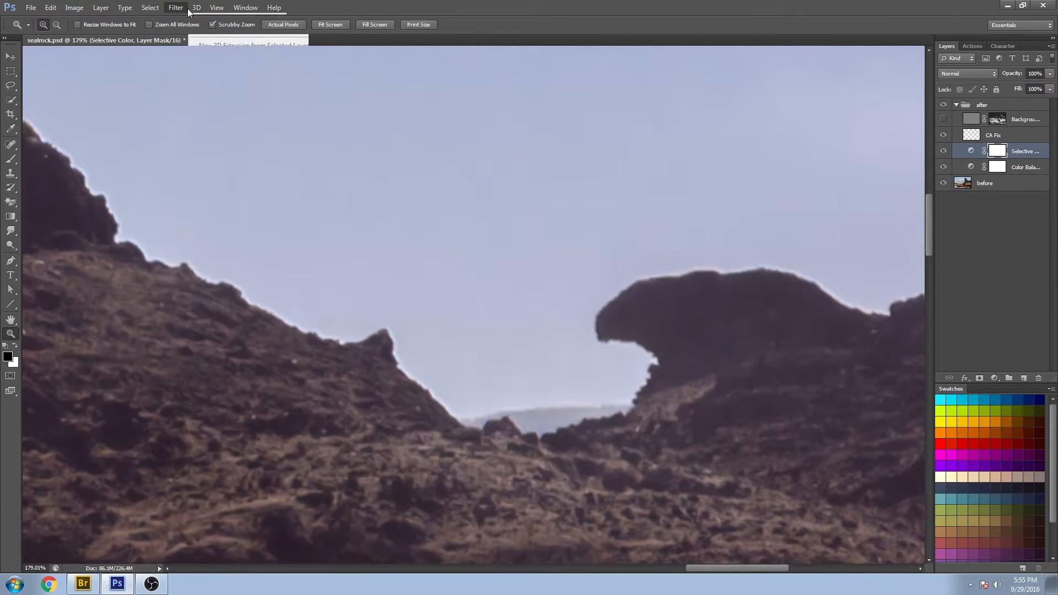
{"action": "left_click", "coordinate": [186, 8]}
{"action": "left_click", "coordinate": [549, 194]}
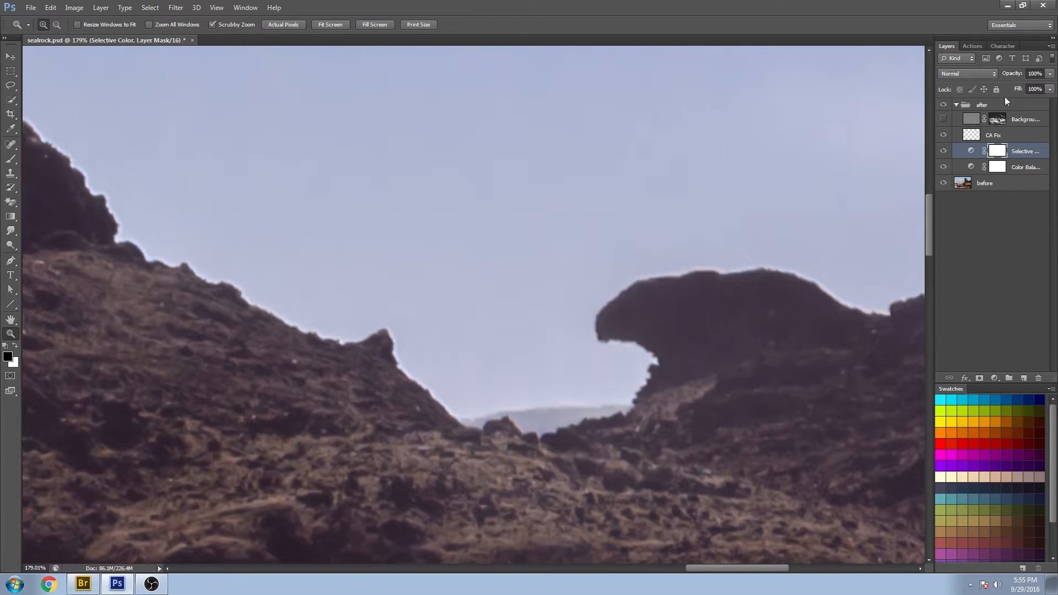
Select the CA Fix layer to check its blend mode, and fit the whole photo in view
{"action": "left_click", "coordinate": [1013, 139]}
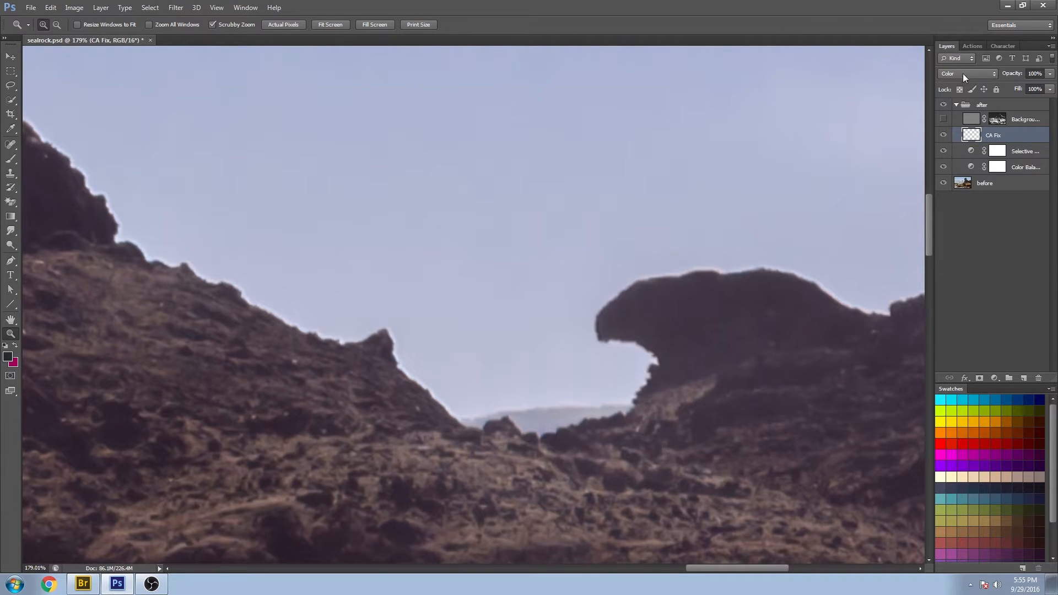
{"action": "right_click", "coordinate": [560, 254]}
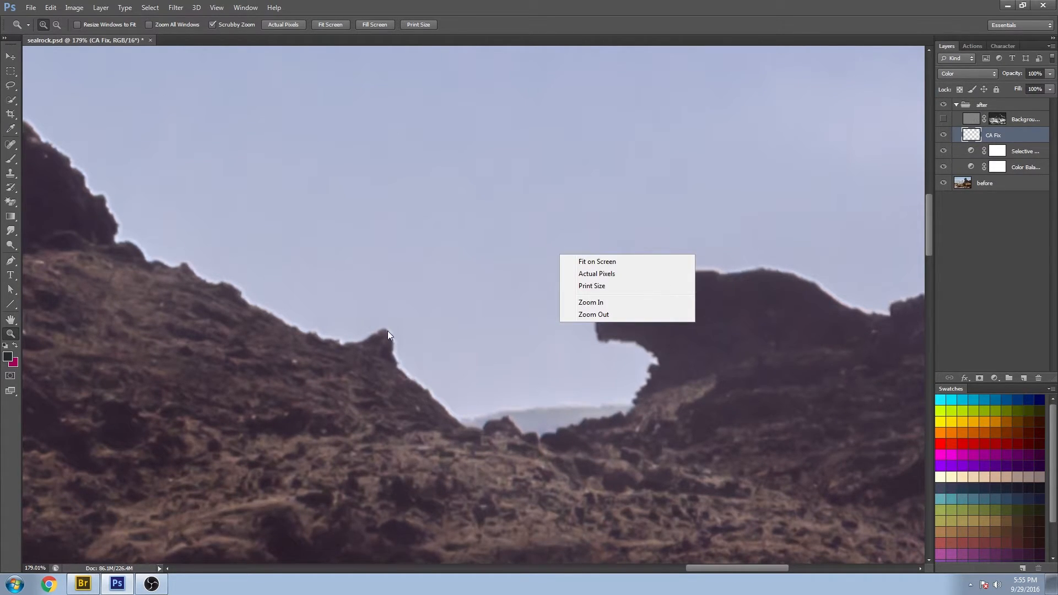
{"action": "left_click", "coordinate": [597, 261]}
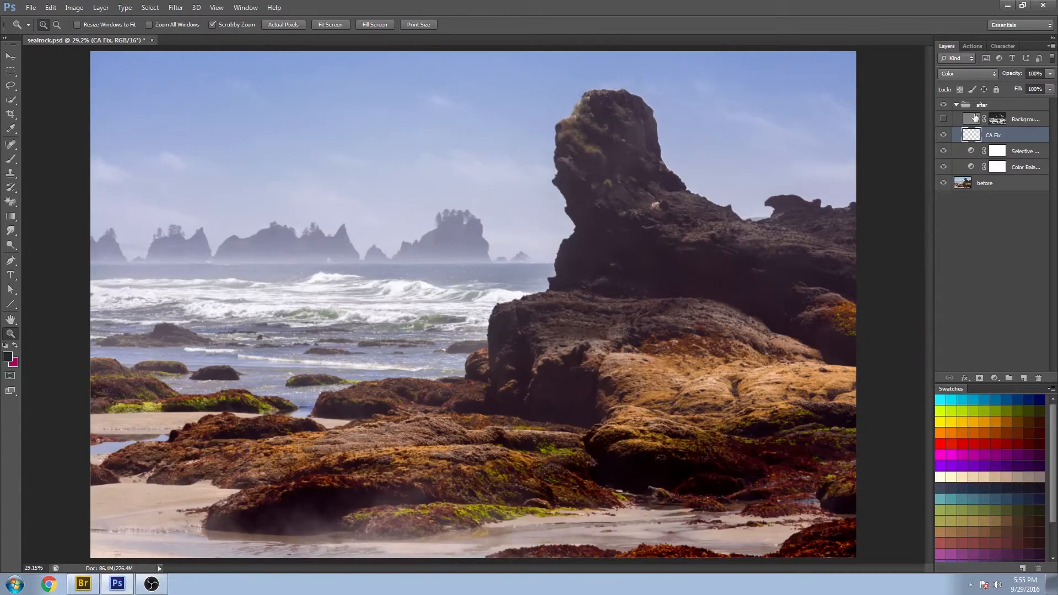
Select the Background copy layer in the after group and make it visible
{"action": "key", "text": "alt"}
{"action": "left_click", "coordinate": [984, 121]}
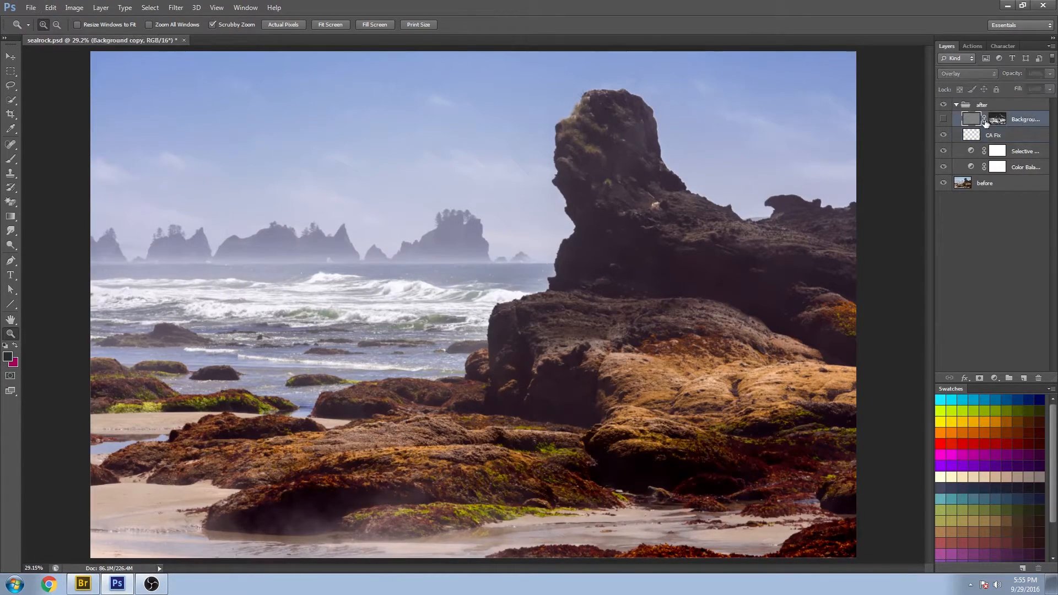
{"action": "left_click", "coordinate": [945, 120]}
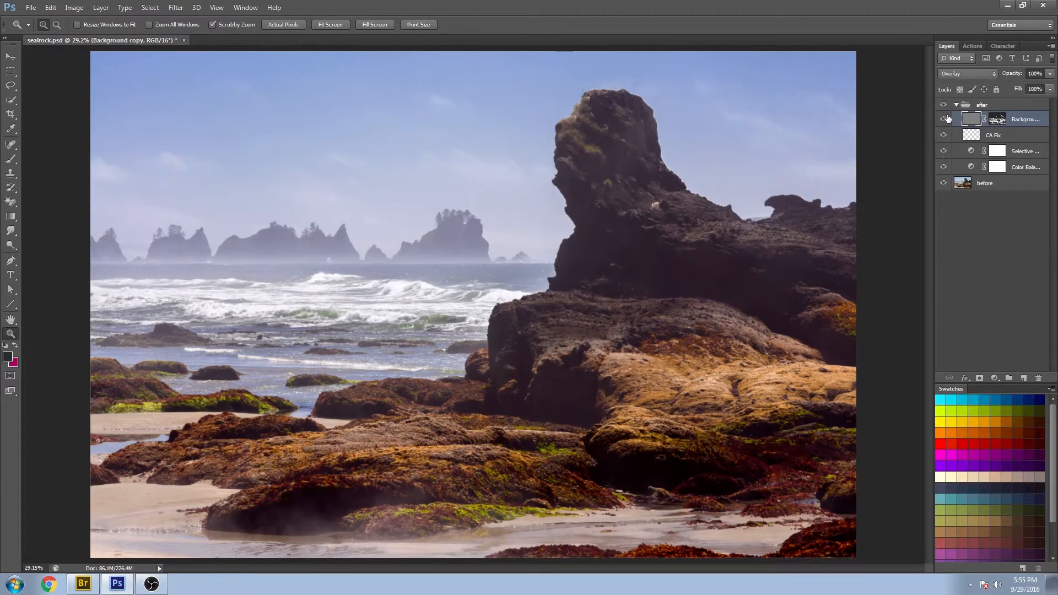
Switch the Background copy layer off and on to compare its sharpening up close on the tall rock's top
{"action": "left_click_drag", "start_coordinate": [540, 133], "coordinate": [408, 370]}
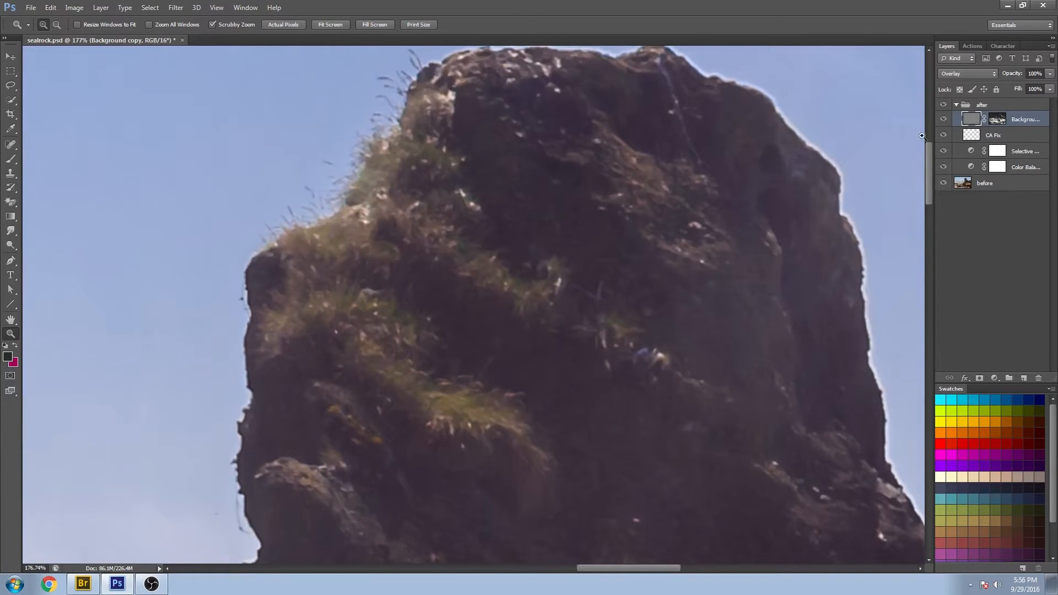
{"action": "left_click", "coordinate": [947, 120]}
{"action": "left_click", "coordinate": [947, 120]}
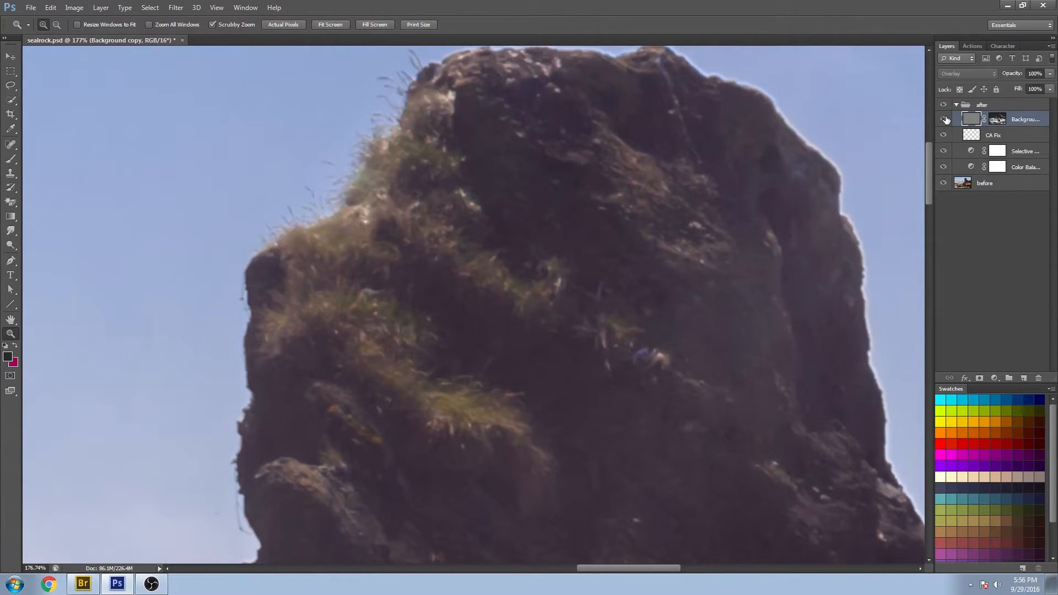
{"action": "left_click", "coordinate": [947, 119]}
{"action": "left_click", "coordinate": [947, 119]}
{"action": "right_click", "coordinate": [755, 184]}
{"action": "left_click", "coordinate": [777, 193]}
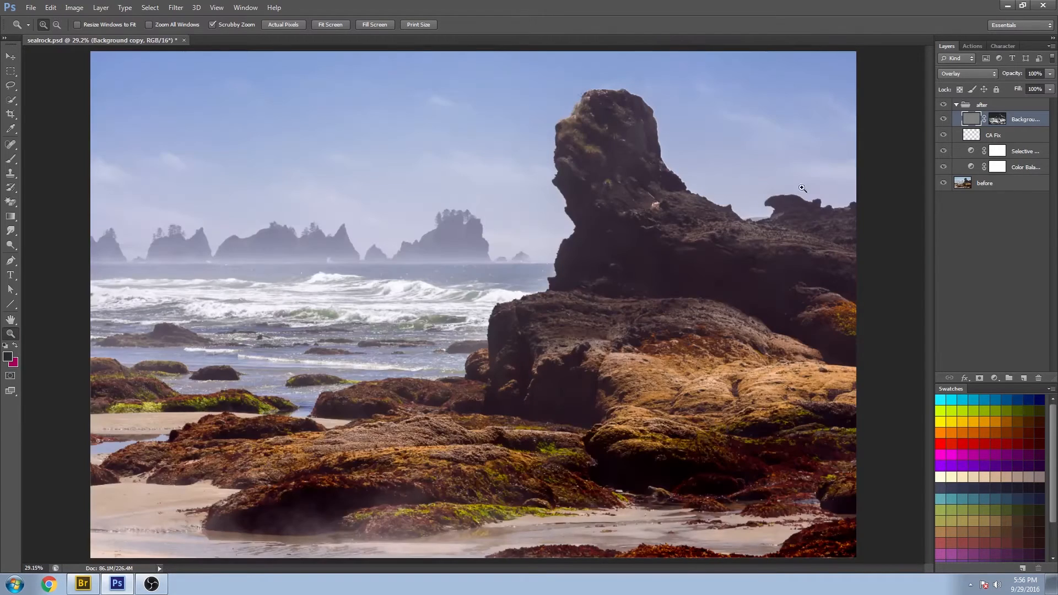
Look up the High Pass filter among the Other filters without applying it
{"action": "left_click", "coordinate": [172, 7]}
{"action": "mouse_move", "coordinate": [270, 204]}
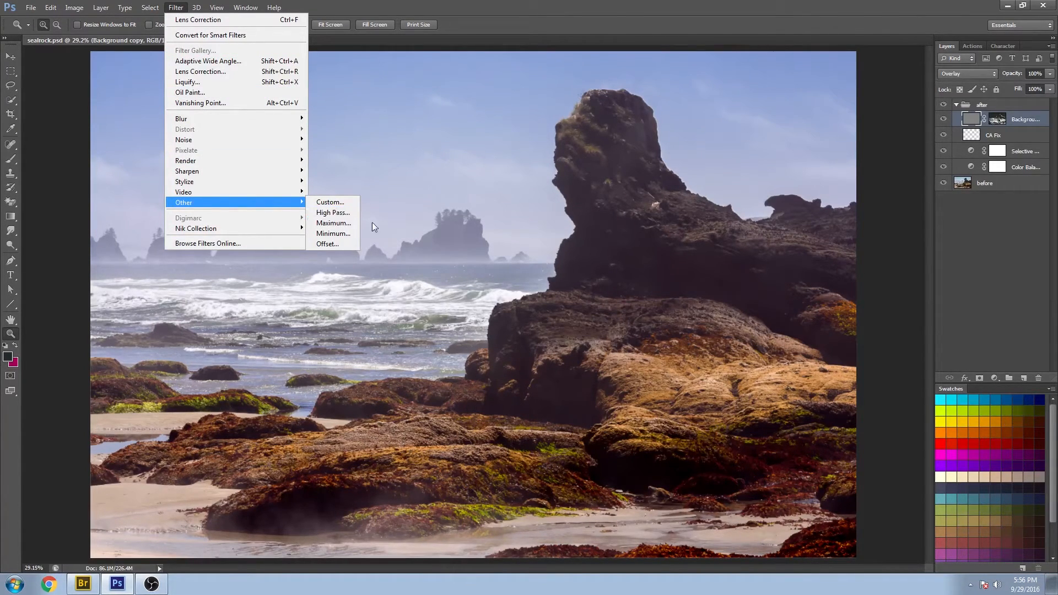
{"action": "left_click", "coordinate": [612, 255]}
Set the Background copy layer's blend mode to Normal and disable its layer mask to expose the high-pass detail
{"action": "left_click_drag", "start_coordinate": [523, 363], "coordinate": [554, 380]}
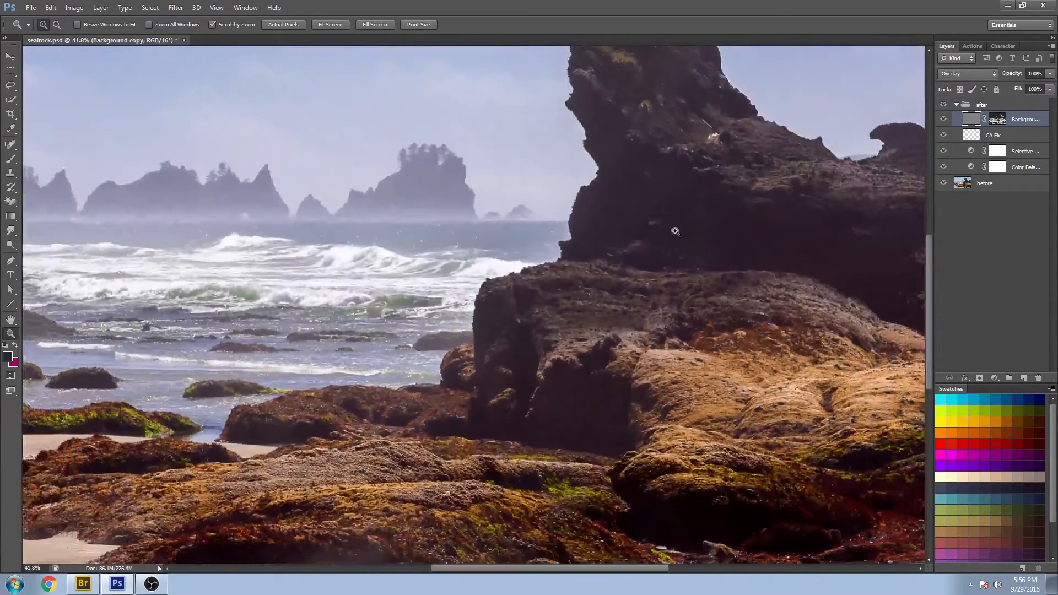
{"action": "left_click", "coordinate": [971, 72]}
{"action": "left_click", "coordinate": [966, 88]}
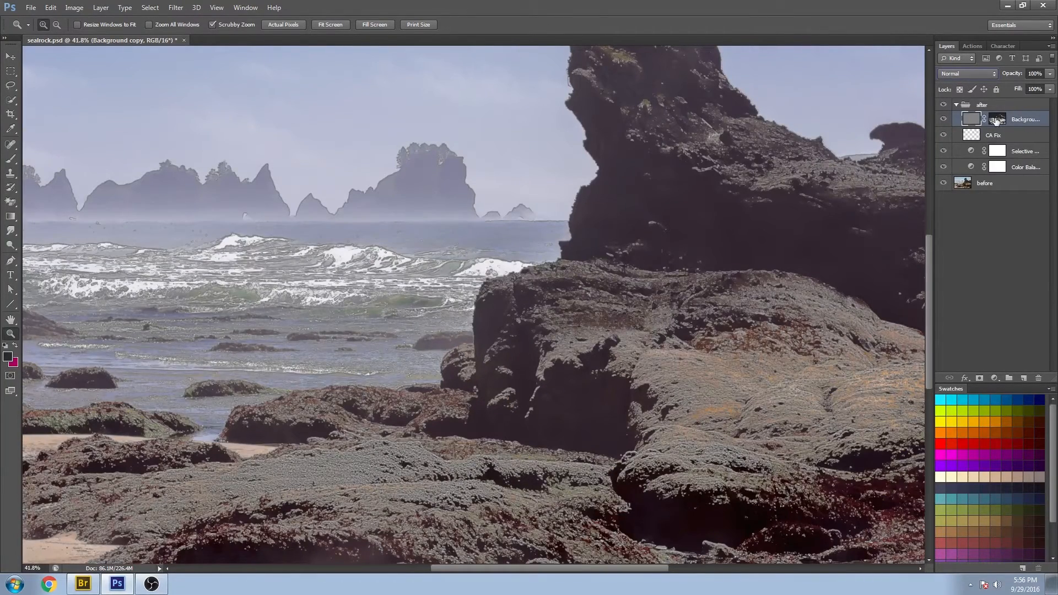
{"action": "right_click", "coordinate": [997, 121]}
{"action": "left_click", "coordinate": [981, 127]}
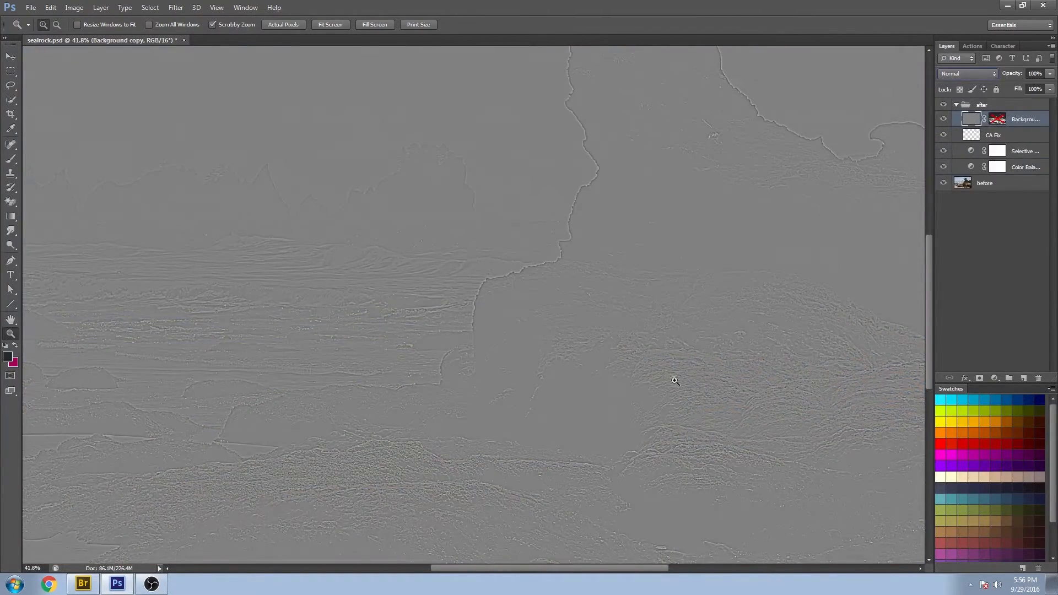
Try Soft Light blending on the Background copy layer, return it to Overlay, and enable its layer mask
{"action": "left_click", "coordinate": [980, 72]}
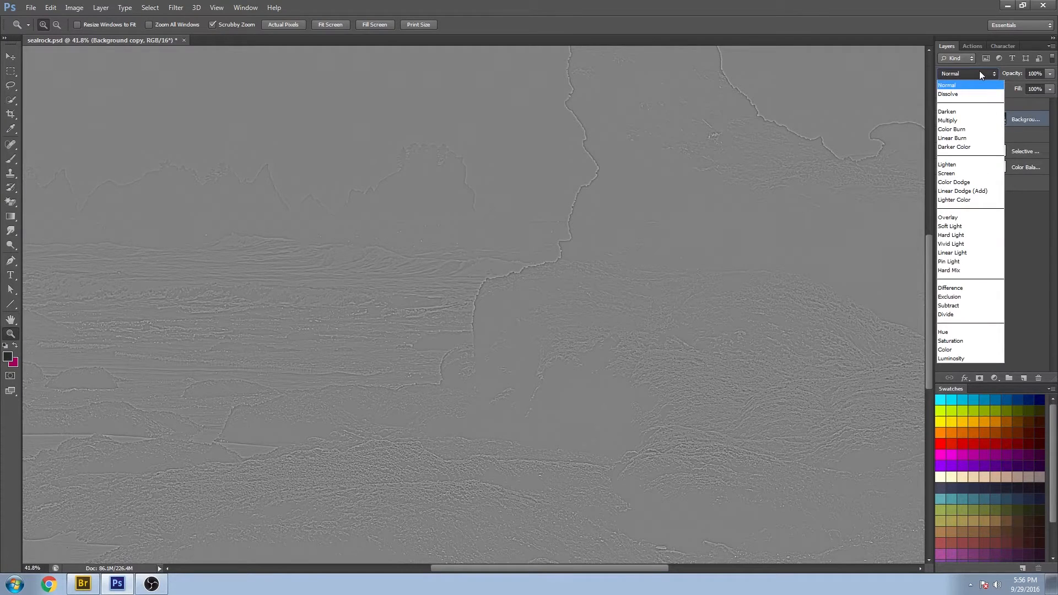
{"action": "left_click", "coordinate": [953, 226]}
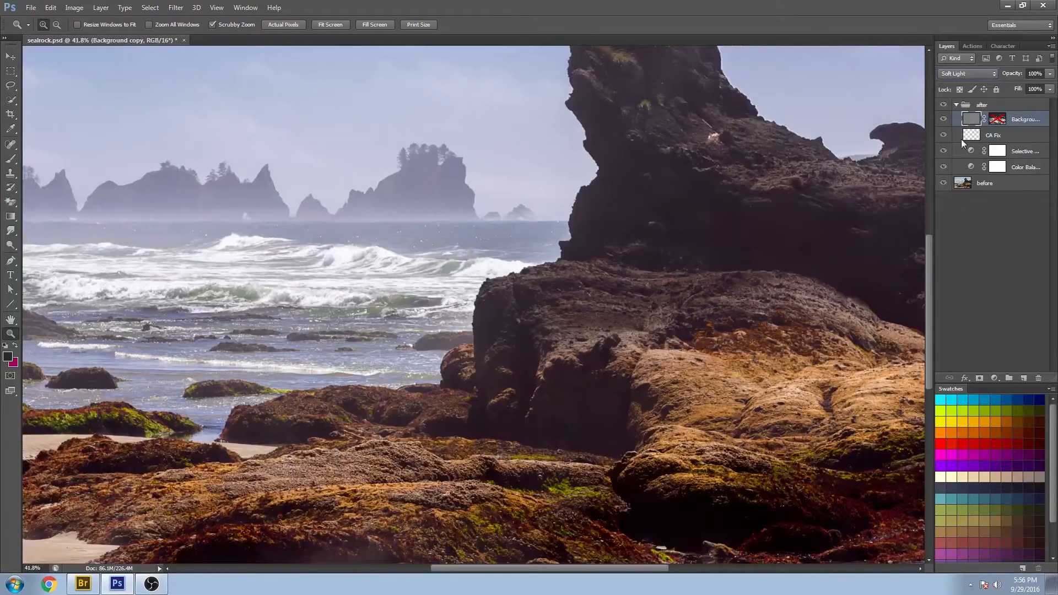
{"action": "left_click", "coordinate": [968, 72]}
{"action": "left_click", "coordinate": [956, 222]}
{"action": "right_click", "coordinate": [998, 121]}
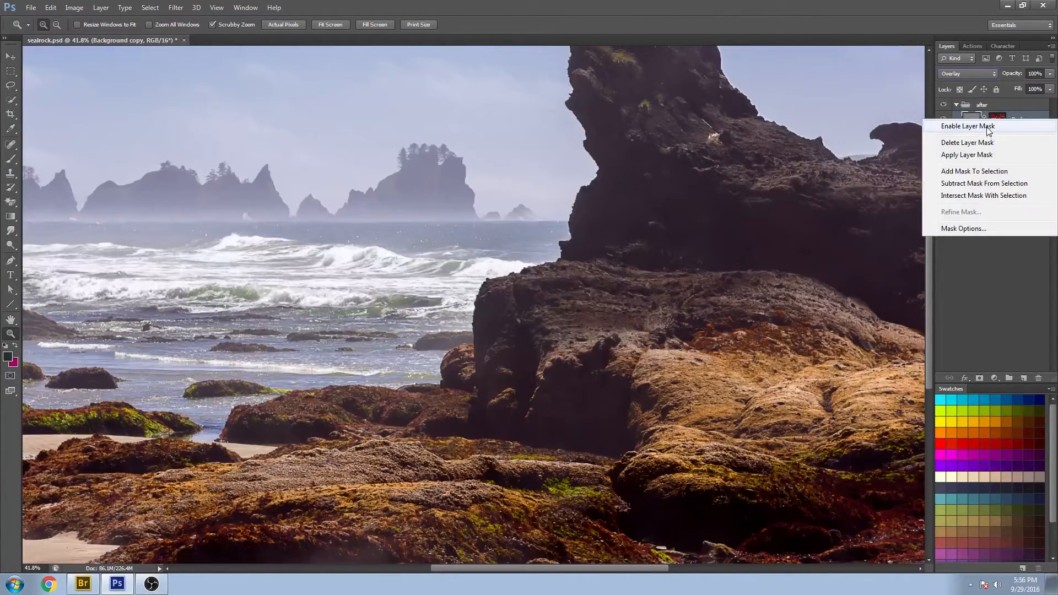
{"action": "left_click", "coordinate": [981, 124]}
{"action": "left_click", "coordinate": [528, 282], "text": "alt"}
{"action": "left_click", "coordinate": [529, 282], "text": "alt"}
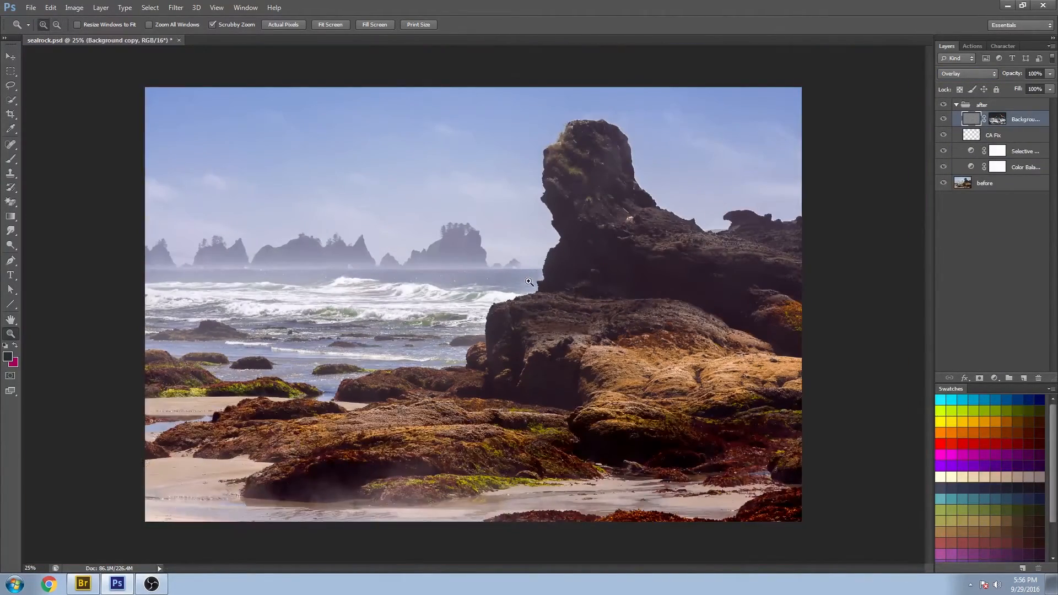
{"action": "left_click", "coordinate": [528, 281]}
{"action": "left_click", "coordinate": [528, 282], "text": "alt"}
{"action": "left_click", "coordinate": [528, 276]}
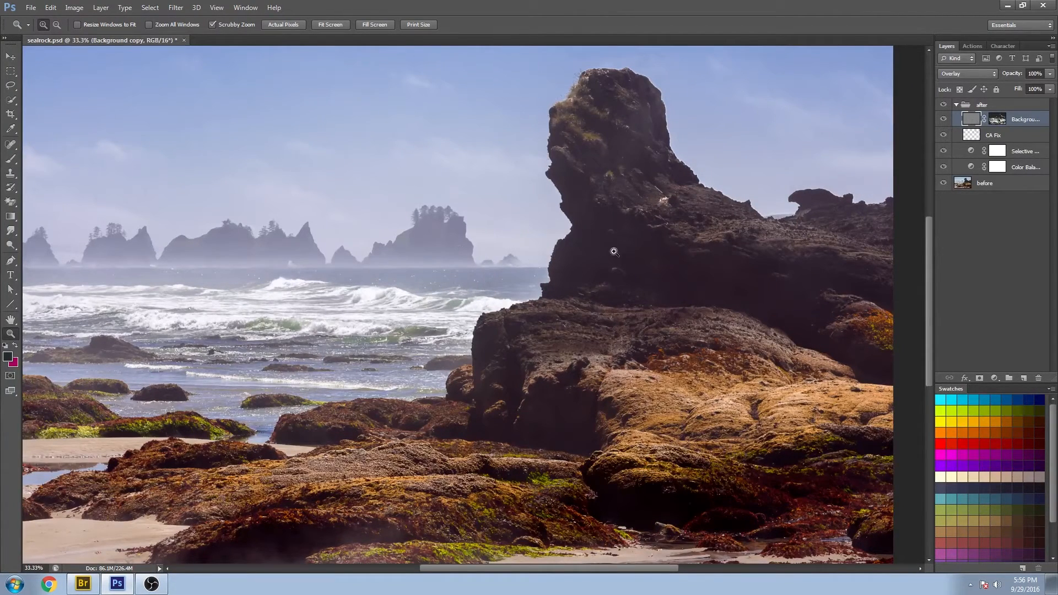
Load the Background copy layer's mask as a selection, examine which parts of the tall rock it covers, and deselect
{"action": "left_click", "coordinate": [999, 122], "text": "ctrl"}
{"action": "left_click_drag", "start_coordinate": [654, 141], "coordinate": [706, 185]}
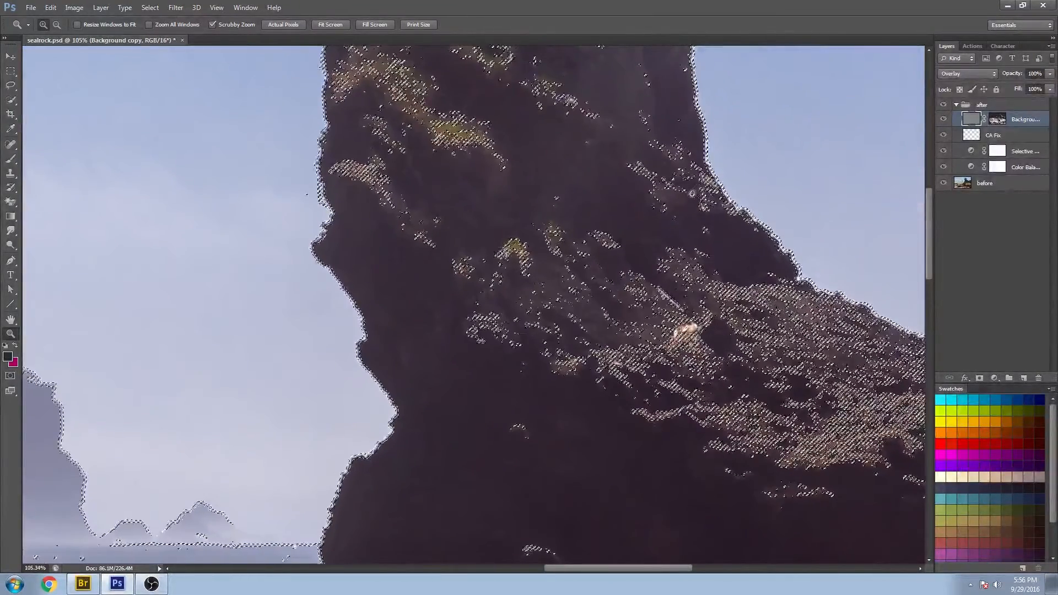
{"action": "left_click", "coordinate": [647, 416], "text": "alt"}
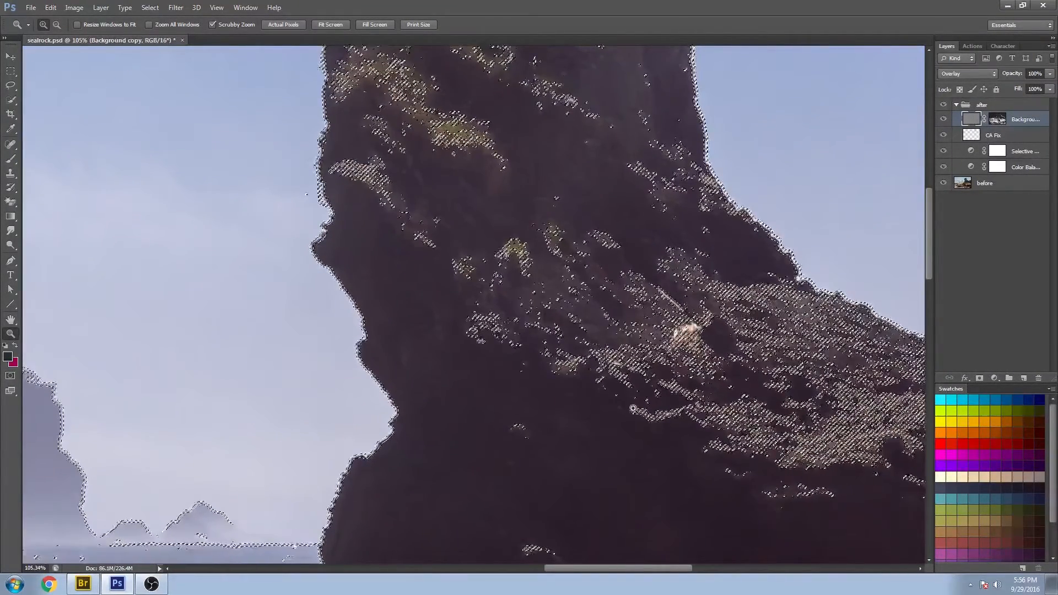
{"action": "left_click", "coordinate": [634, 408], "text": "alt"}
{"action": "left_click", "coordinate": [631, 406], "text": "alt"}
{"action": "left_click", "coordinate": [631, 405], "text": "alt"}
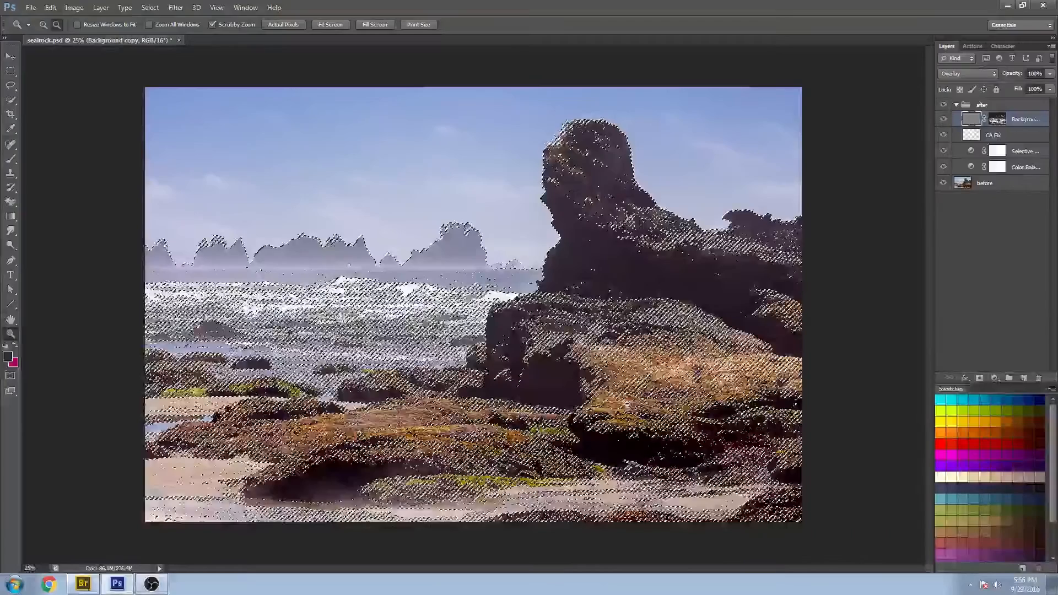
{"action": "key", "text": "ctrl+d"}
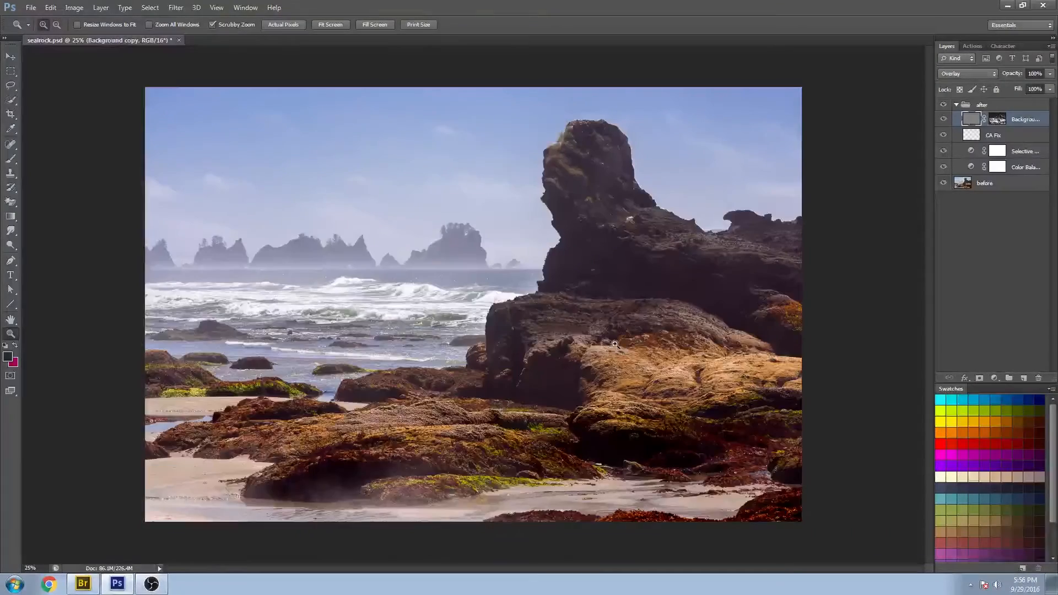
{"action": "left_click", "coordinate": [607, 346]}
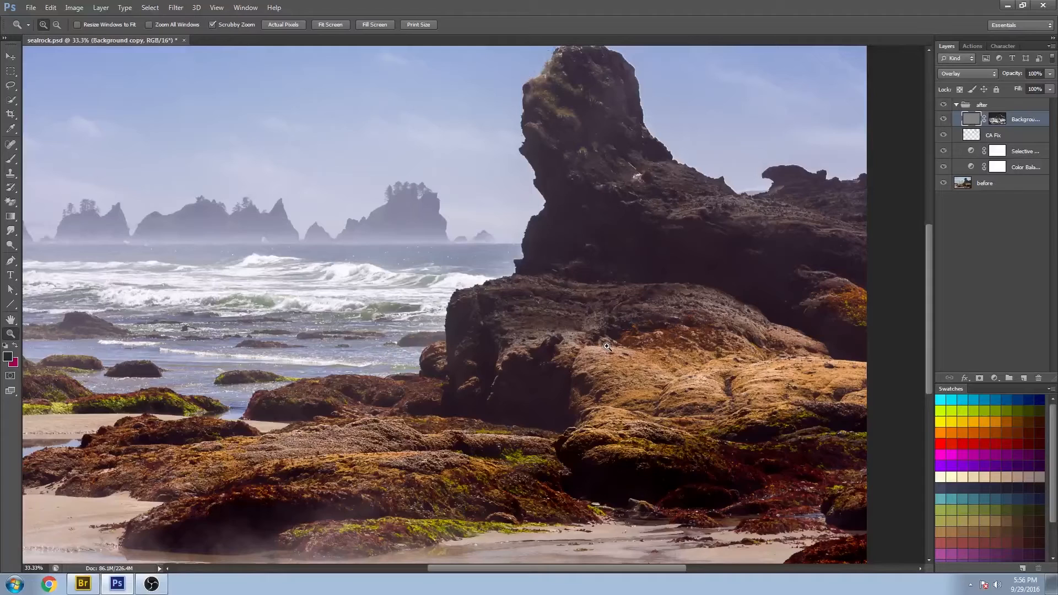
{"action": "left_click", "coordinate": [607, 347], "text": "alt"}
{"action": "left_click", "coordinate": [607, 346]}
{"action": "key", "text": "alt"}
{"action": "left_click", "coordinate": [558, 356], "text": "alt"}
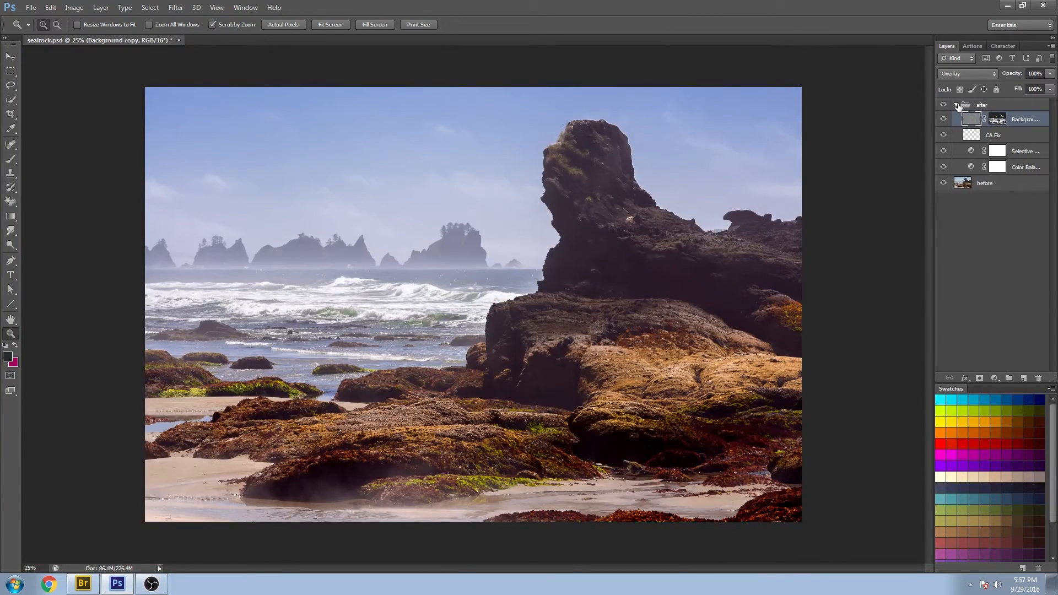
Collapse the after group and switch it off and on to compare the full edit with the before layer
{"action": "left_click", "coordinate": [959, 105]}
{"action": "left_click", "coordinate": [567, 371]}
{"action": "key", "text": "alt"}
{"action": "right_click", "coordinate": [647, 282]}
{"action": "left_click", "coordinate": [679, 282]}
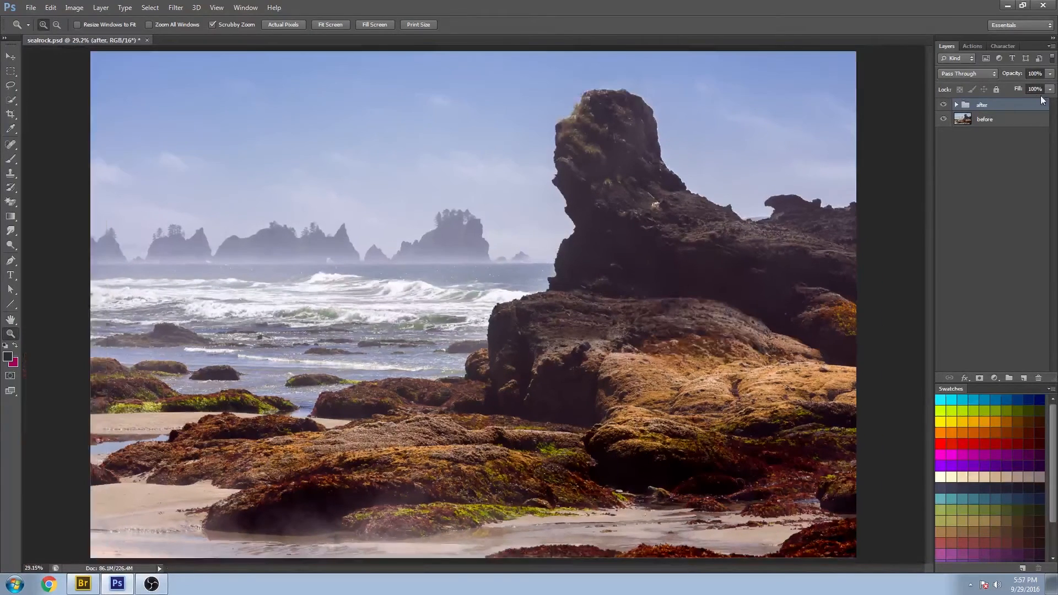
{"action": "left_click", "coordinate": [943, 106]}
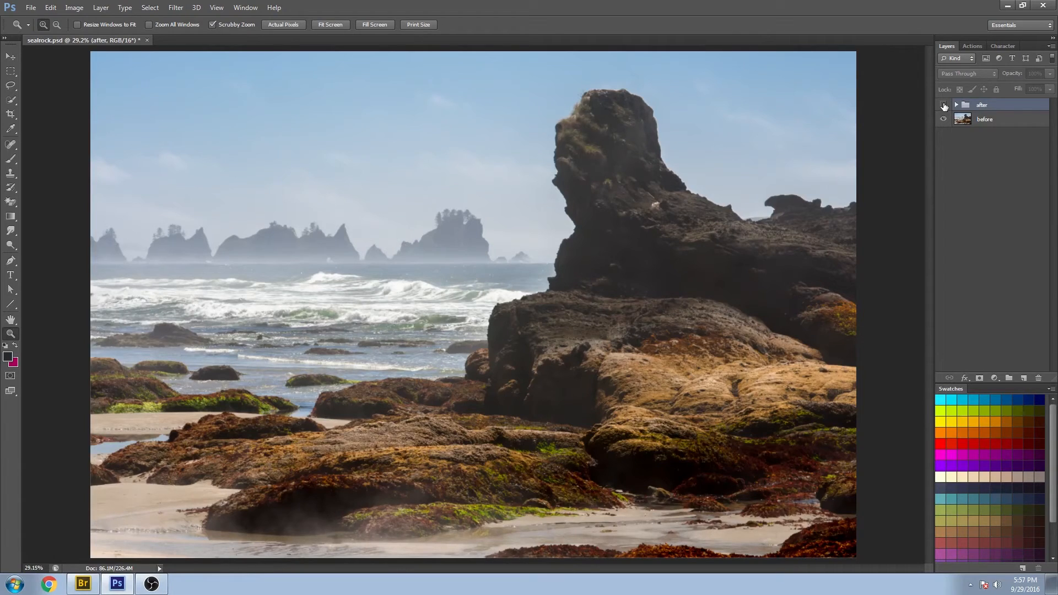
{"action": "left_click", "coordinate": [943, 105]}
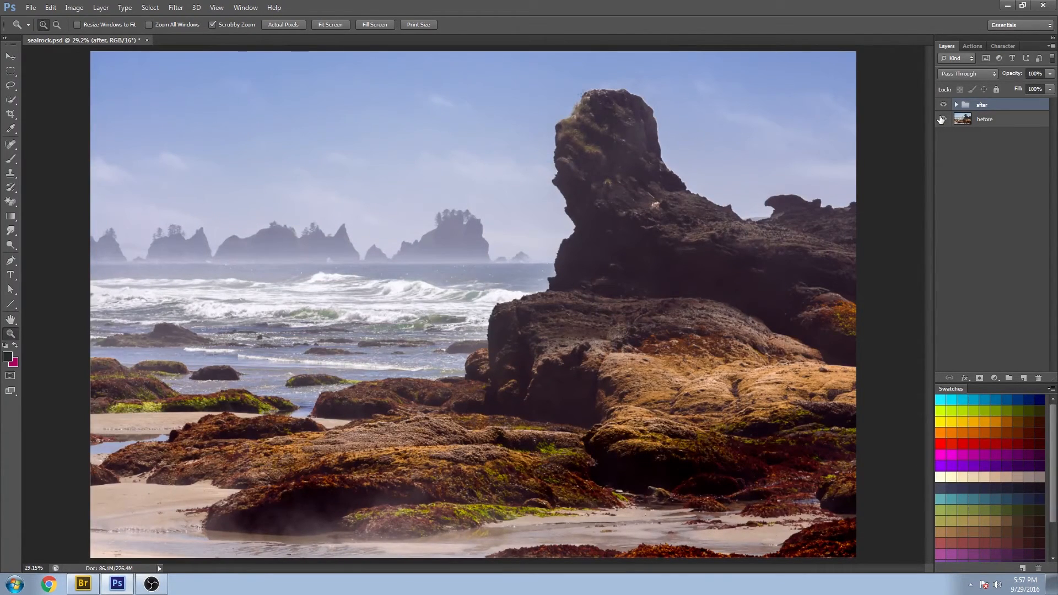